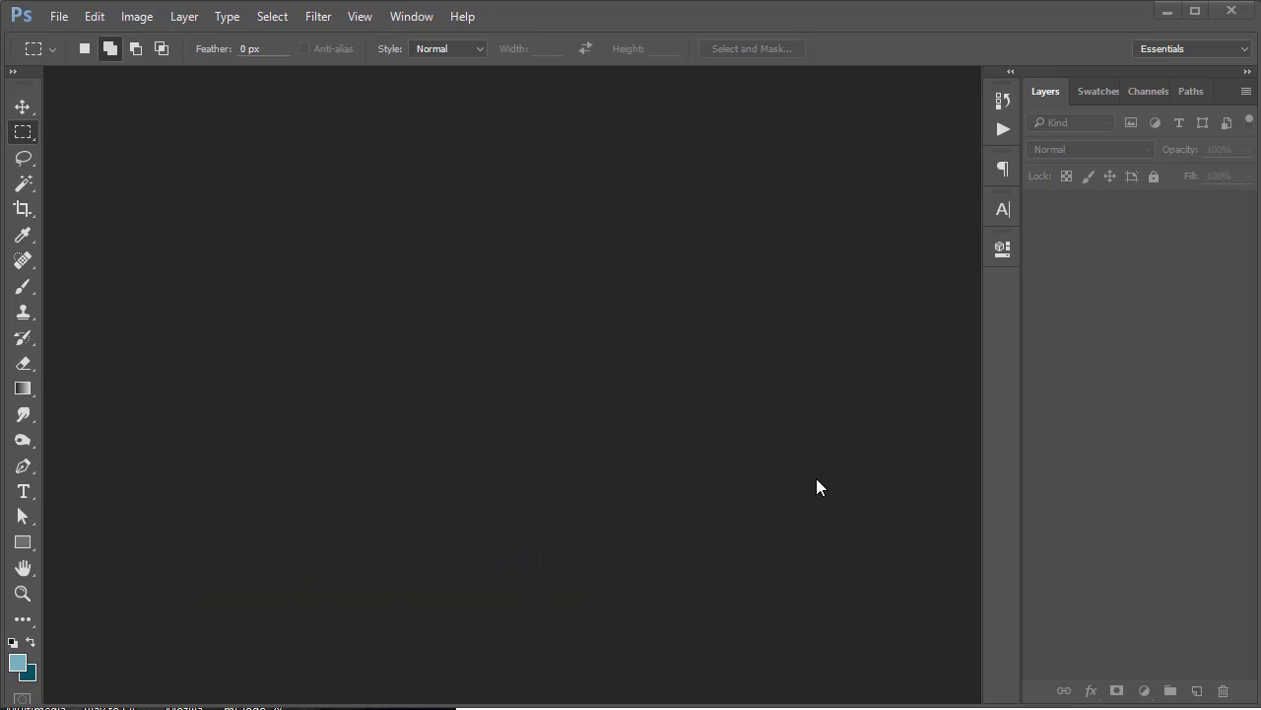
Open the stock photo 14883-a-beautiful-young-woman-in-business-attire-or.jpg in Photoshop and convert its background to a regular unlocked layer.
left_click(1260, 418)
left_click(785, 330)
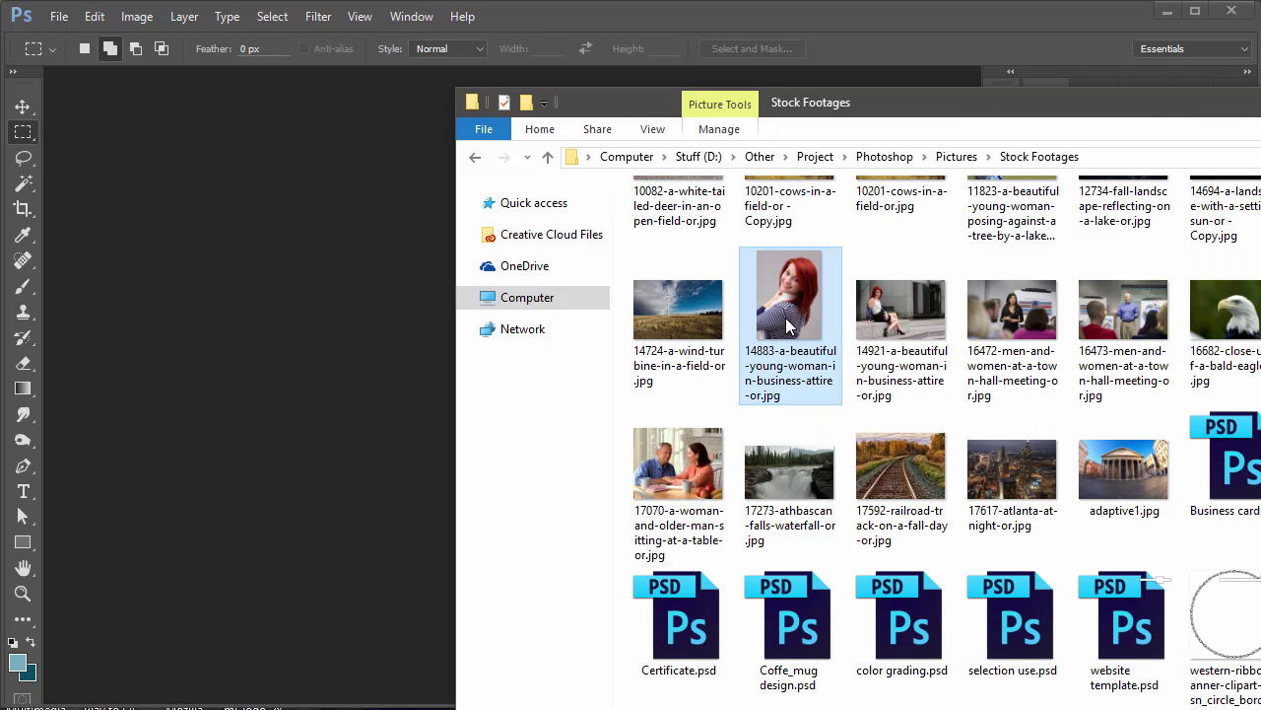
left_click_drag(787, 327, 343, 285)
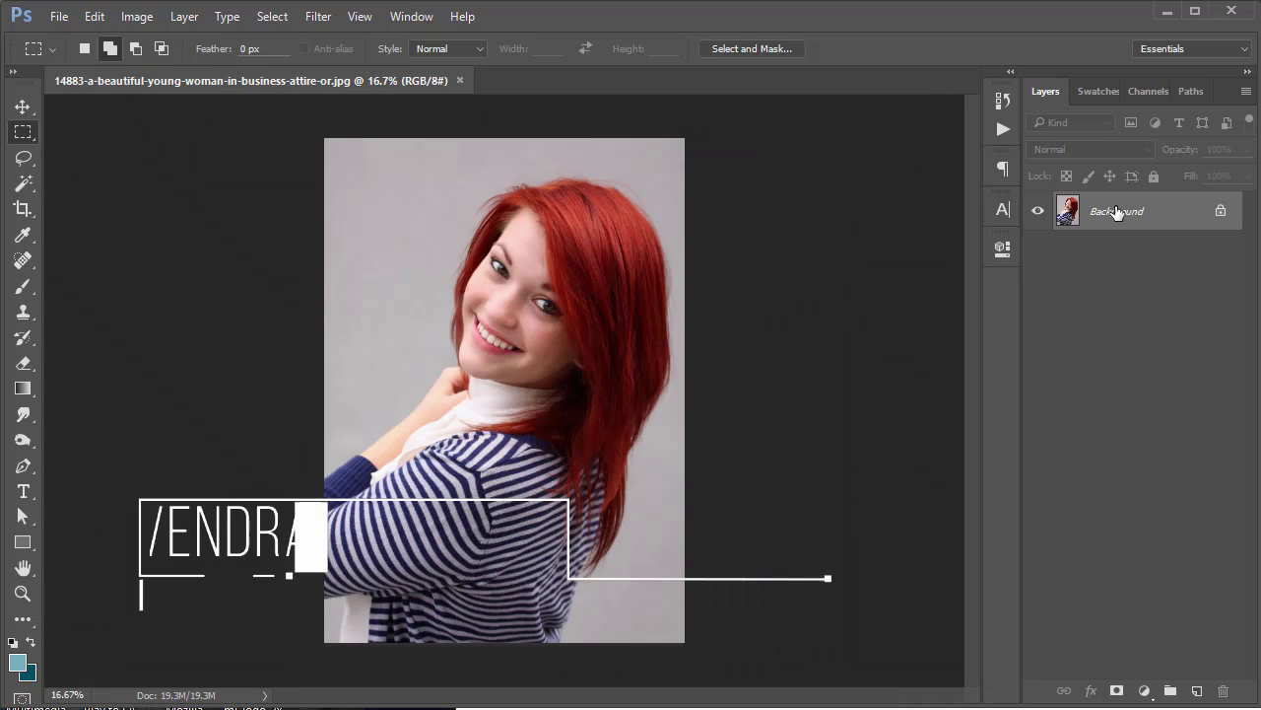
double_click(1114, 213, "alt")
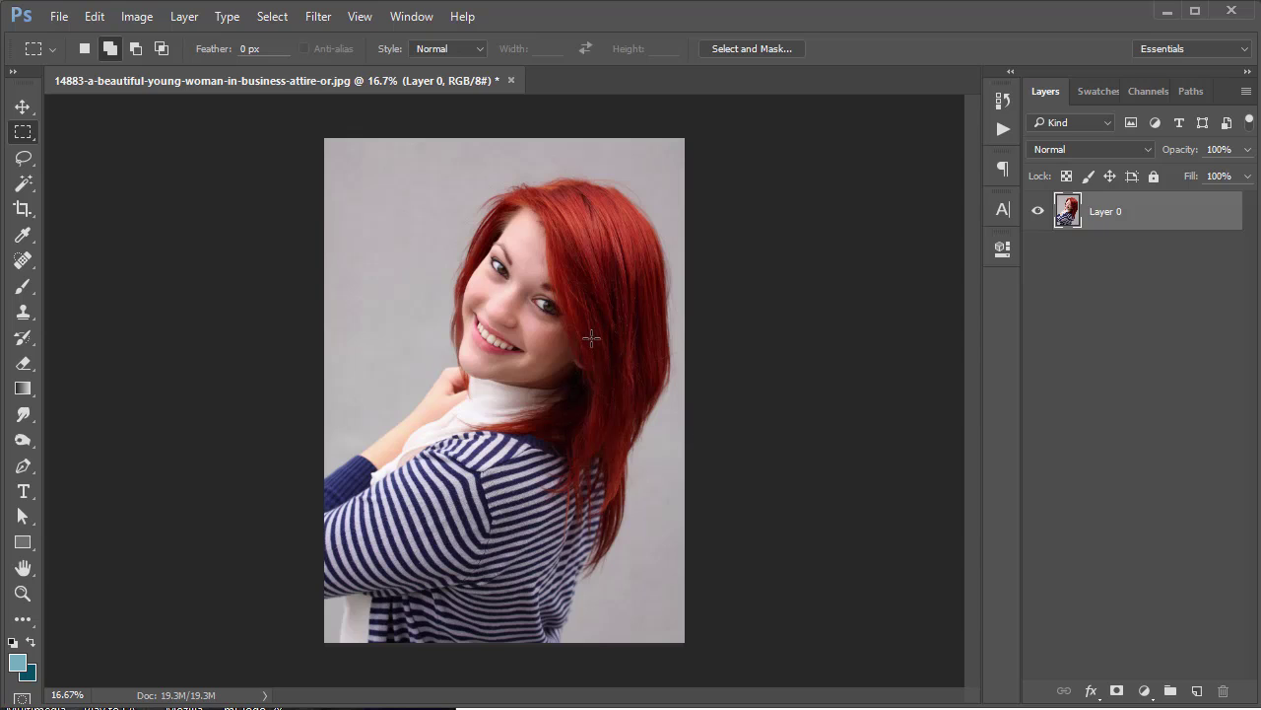
Start a Color Range selection and sample the gray background beside the woman's head.
left_click(273, 17)
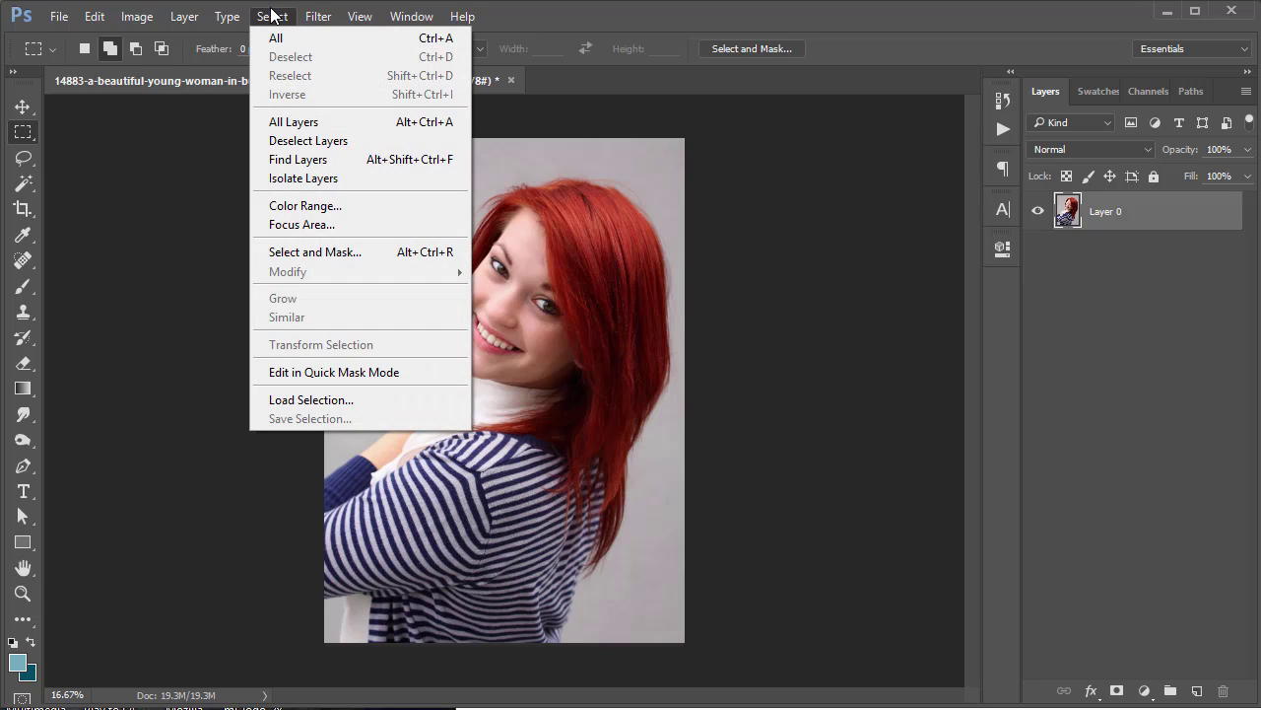
left_click(307, 206)
left_click_drag(924, 62, 890, 94)
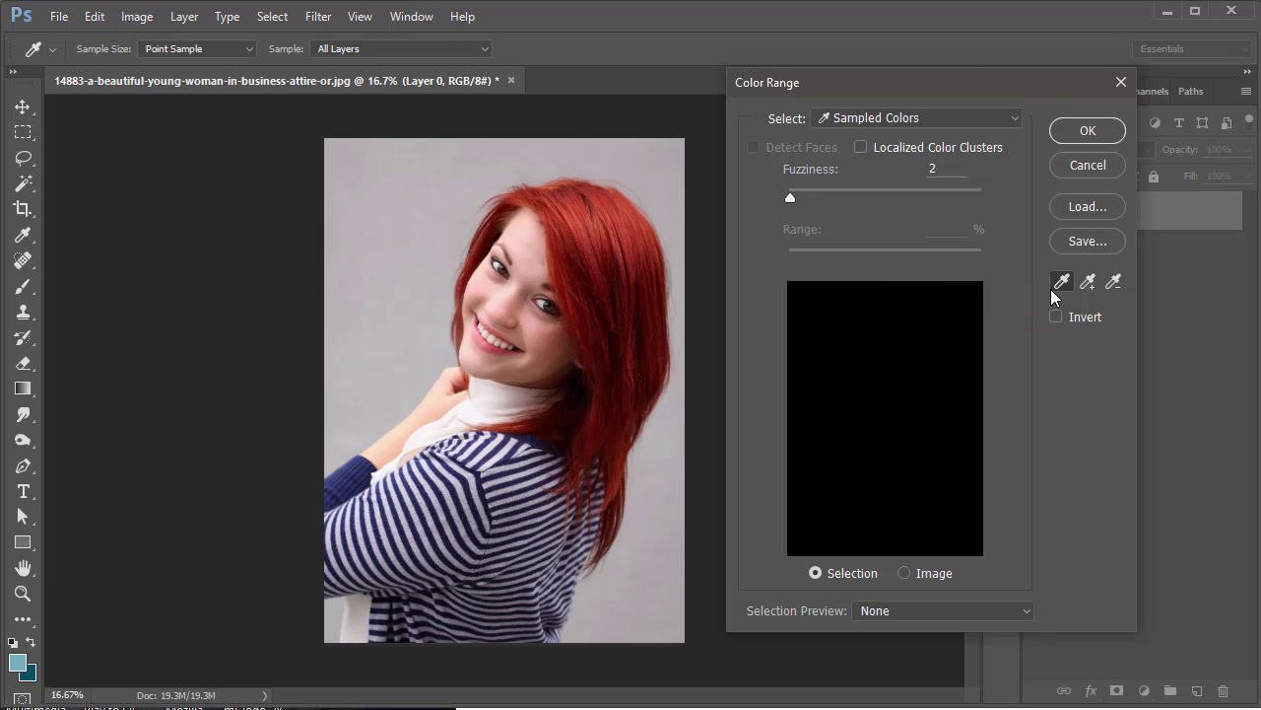
left_click(366, 187)
left_click(418, 201)
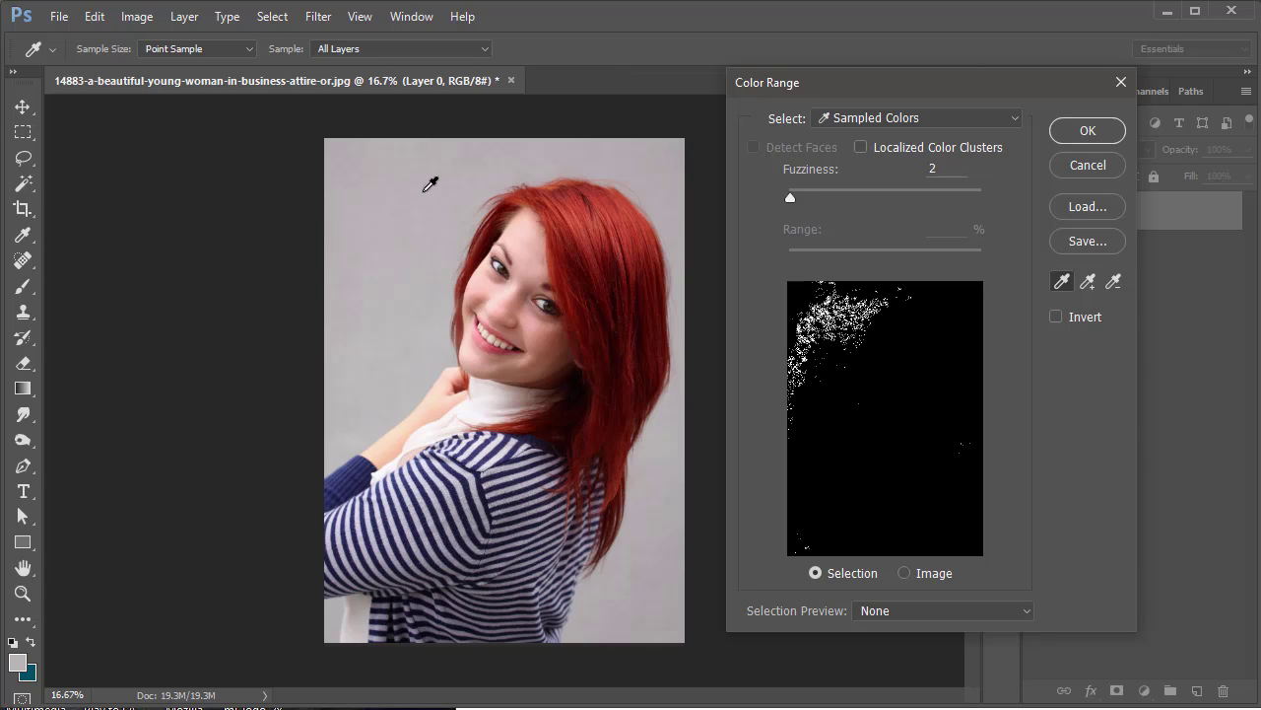
left_click(403, 178)
left_click(426, 180)
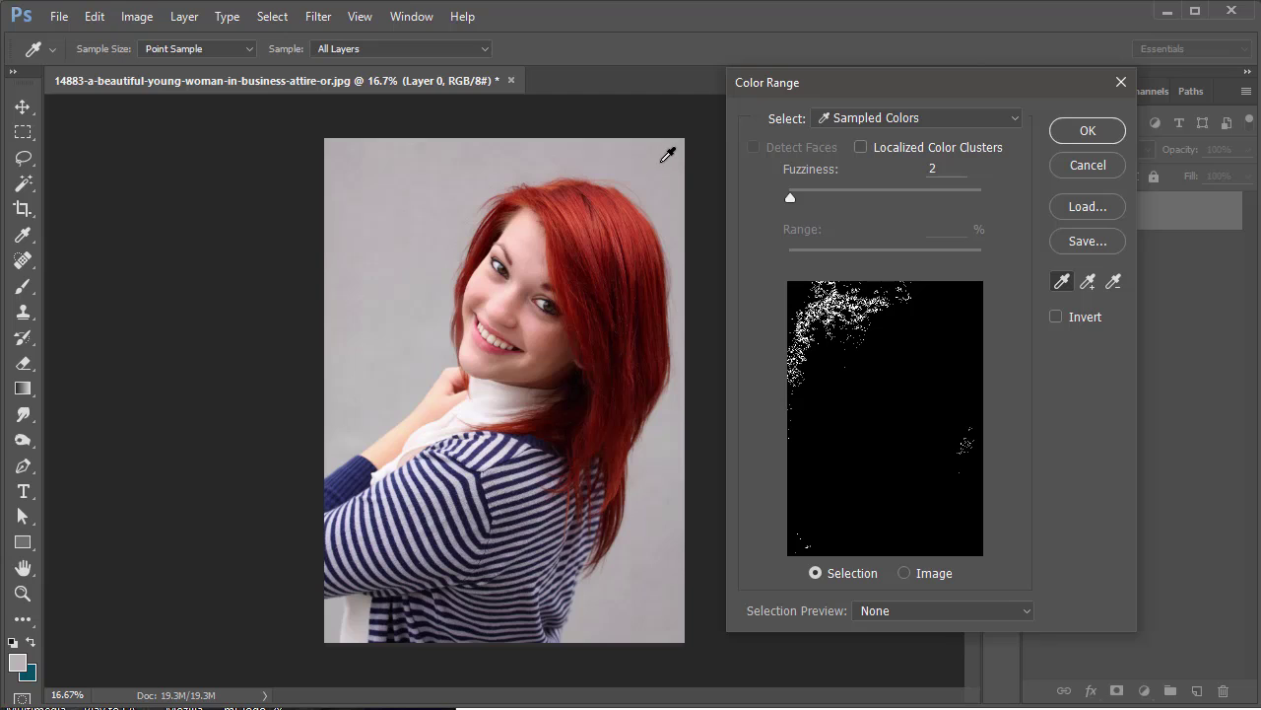
Try sampling the forehead's skin tone, resample the gray background near the photo's upper edge, and set Fuzziness to 35.
left_click(540, 262)
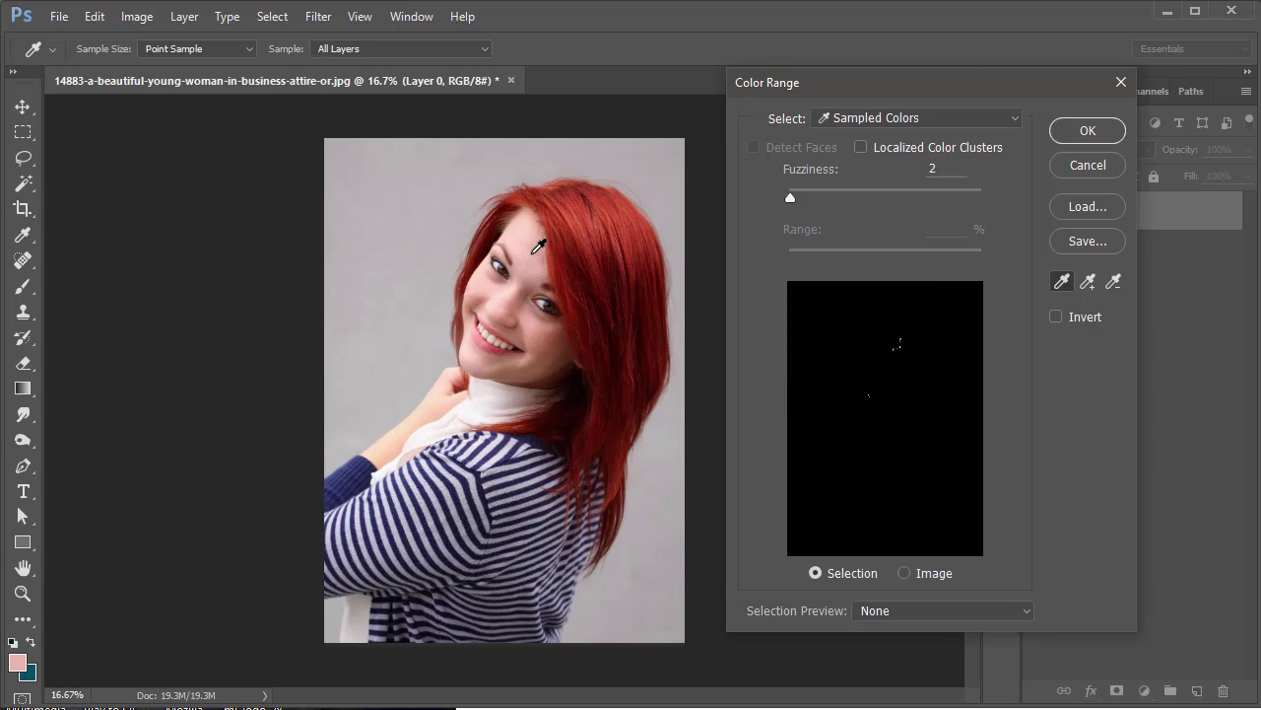
left_click(542, 259)
mouse_move(785, 202)
left_mouse_down()
mouse_move(857, 203)
mouse_move(796, 210)
left_mouse_up()
left_click(377, 180)
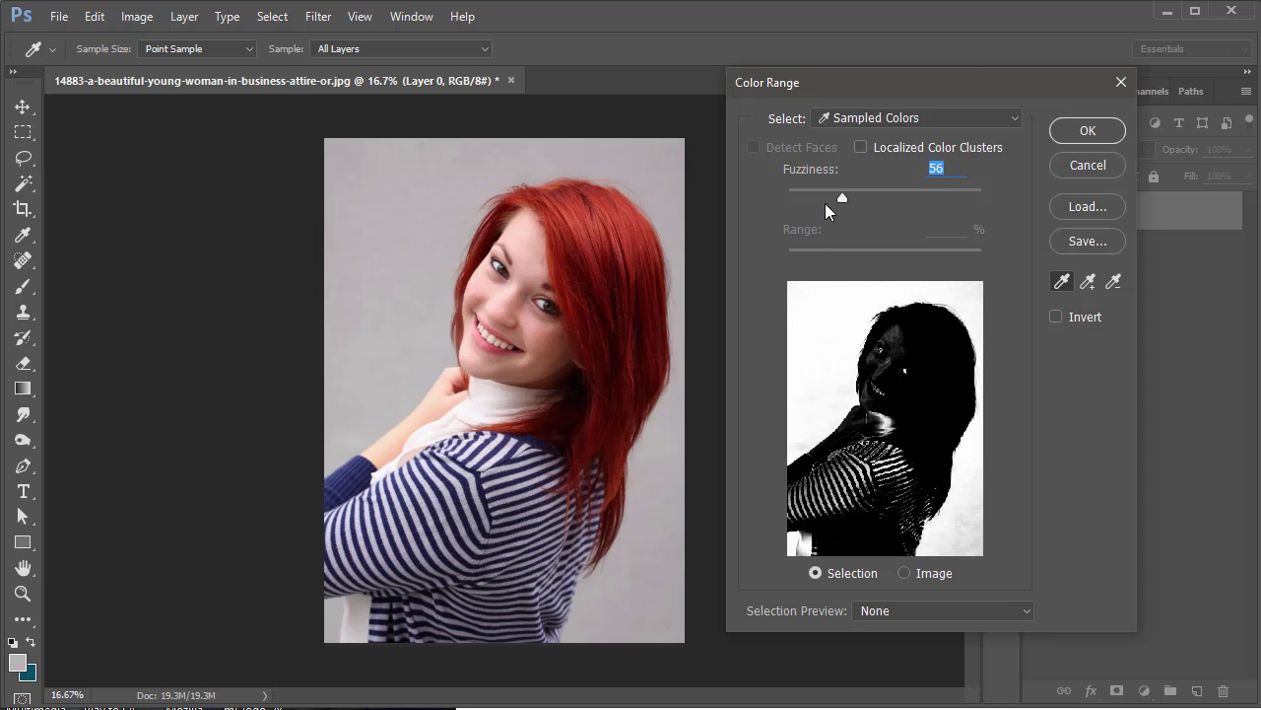
mouse_move(838, 197)
left_mouse_down()
mouse_move(804, 190)
mouse_move(822, 191)
left_mouse_up()
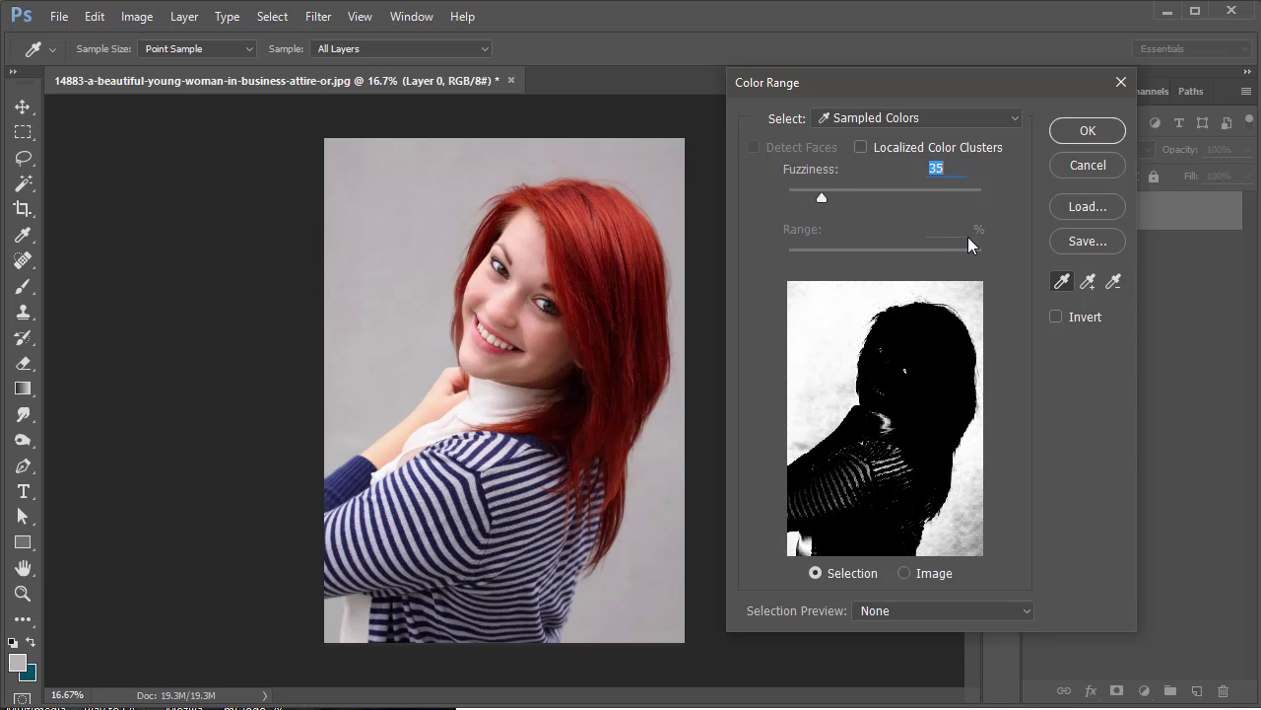
Add gray background samples from both sides of the woman to the Color Range selection and reduce Fuzziness to 8.
left_click(1088, 283)
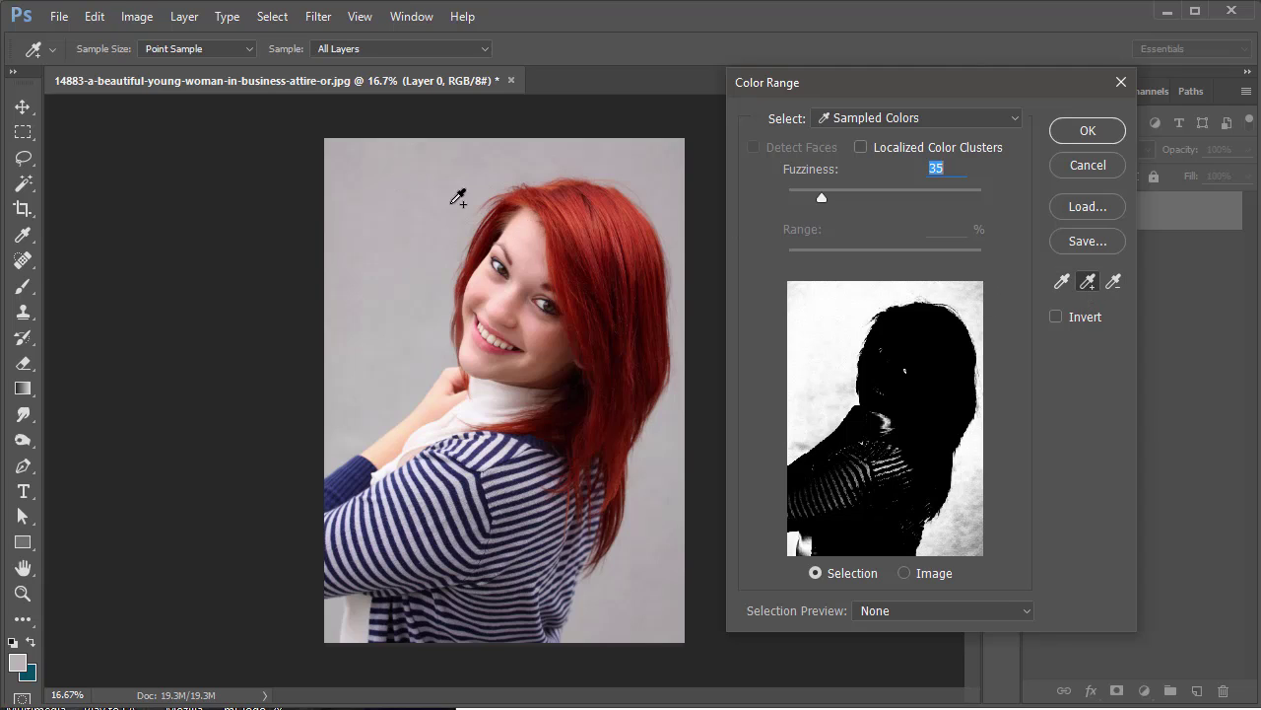
left_click(385, 258)
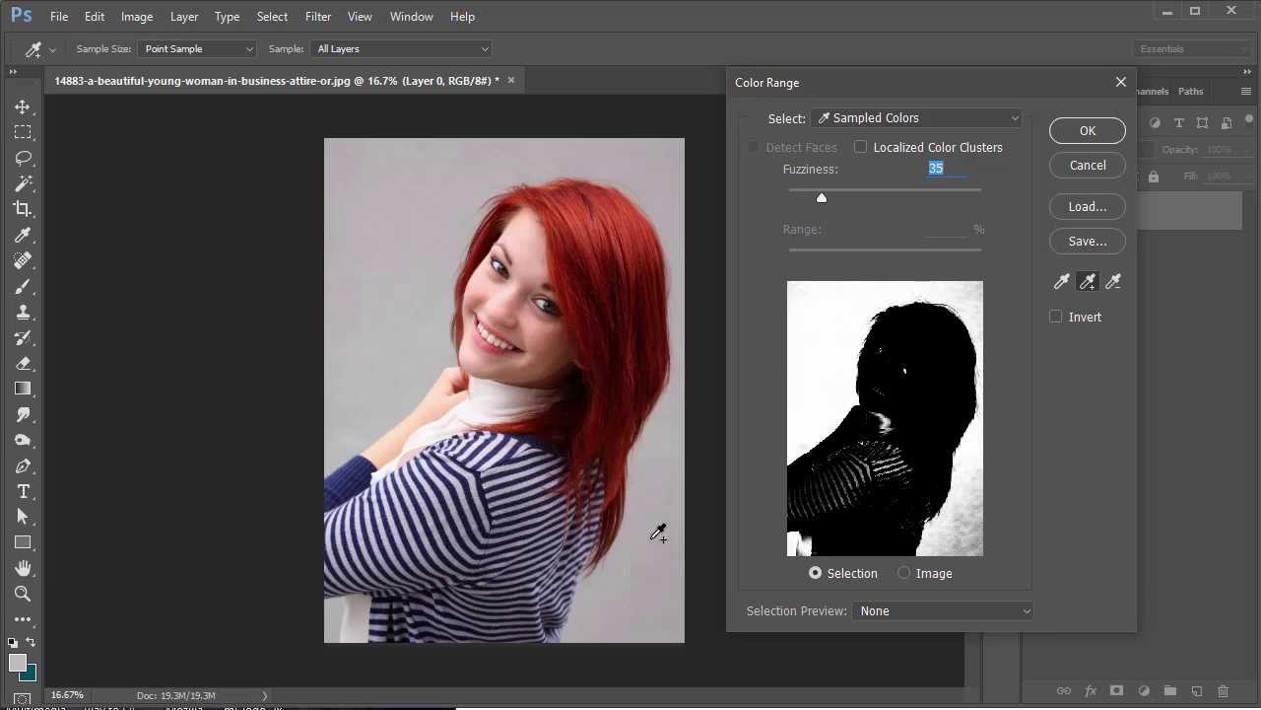
left_click(642, 607)
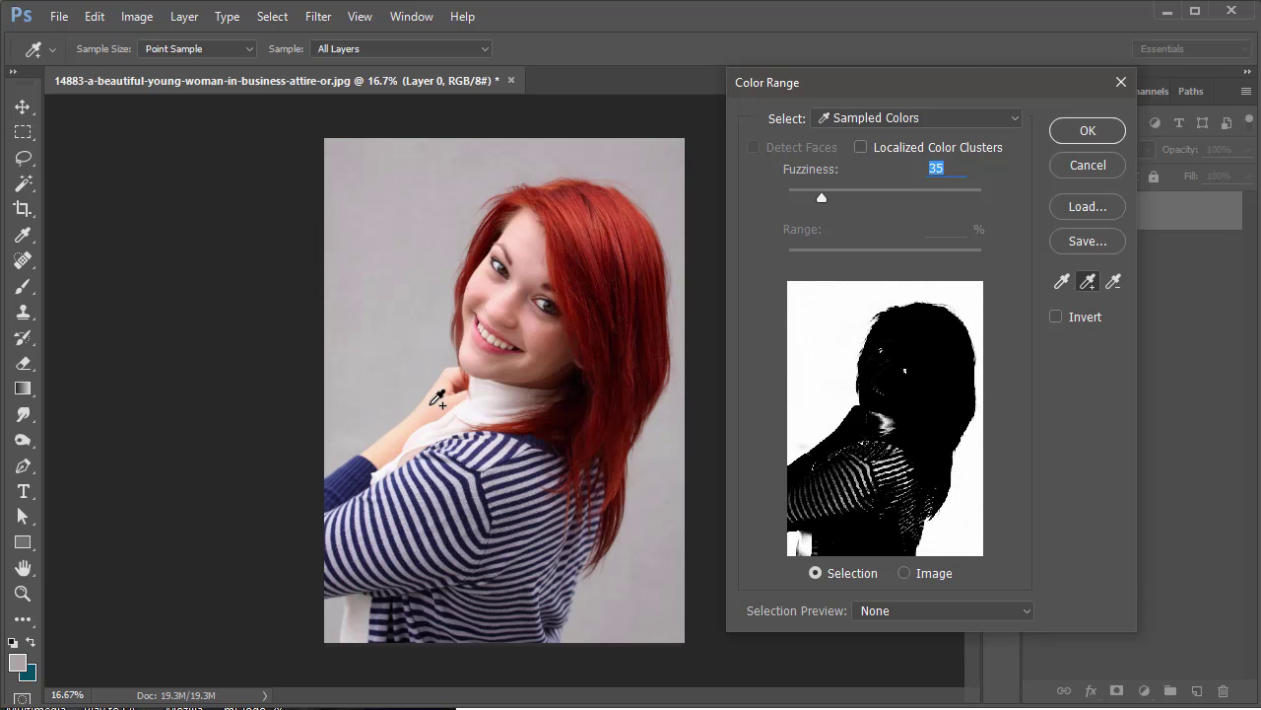
left_click(365, 190)
left_click(453, 165)
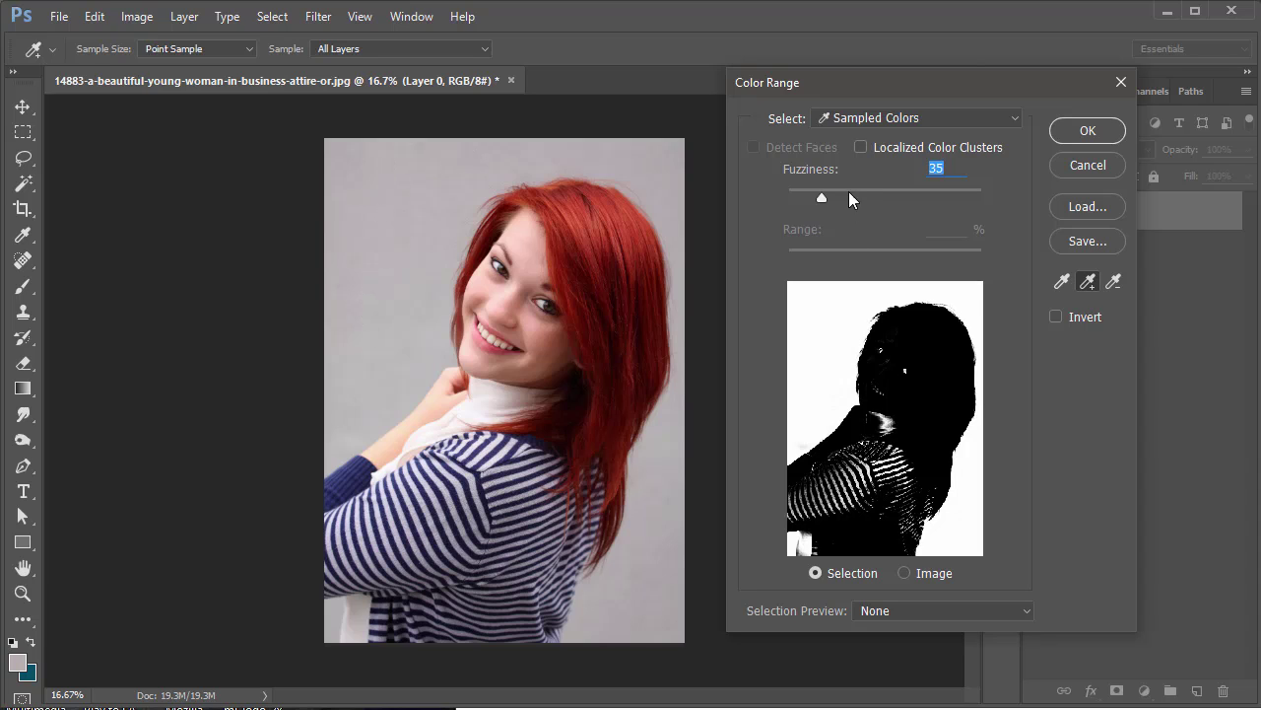
left_click_drag(819, 195, 796, 195)
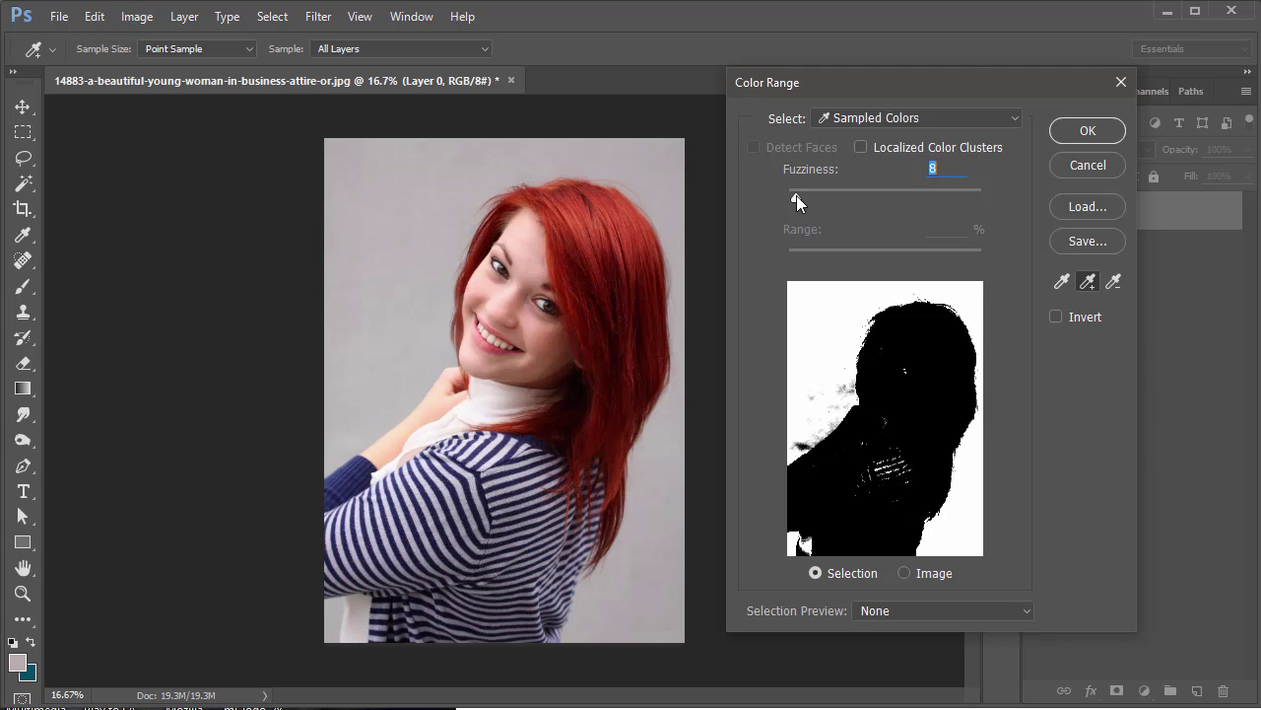
left_click(1087, 283)
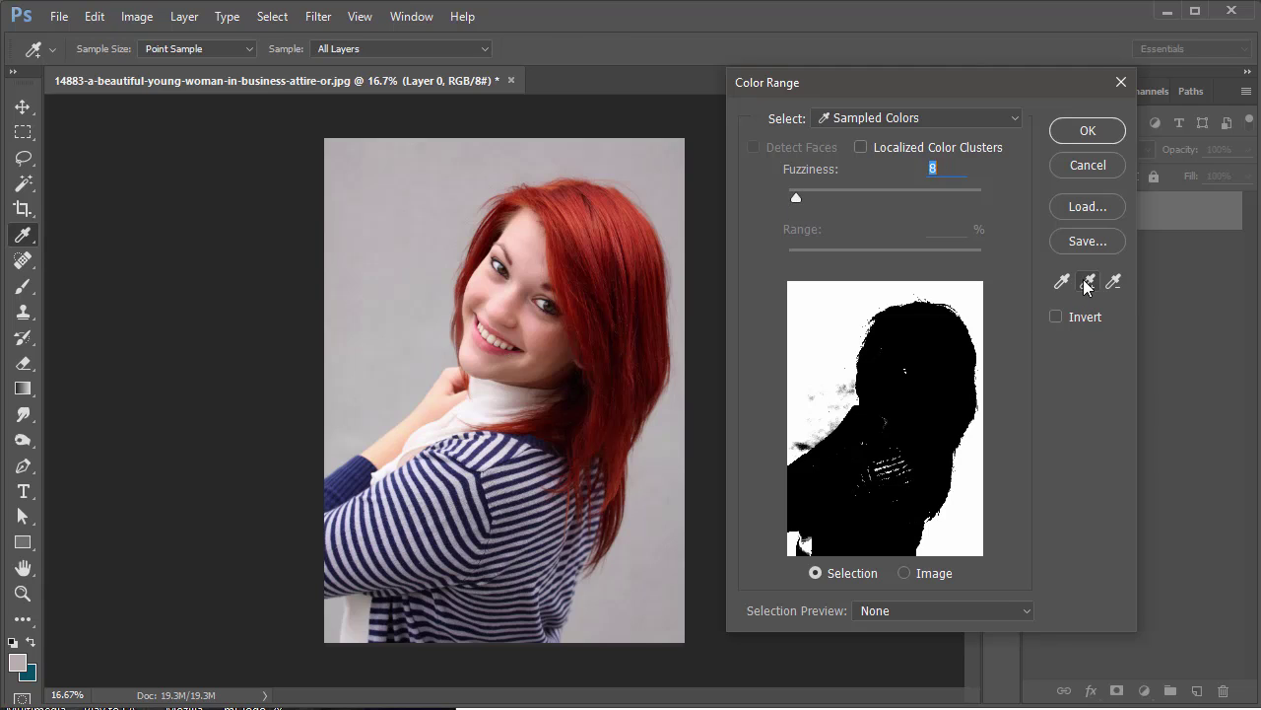
left_click(432, 300)
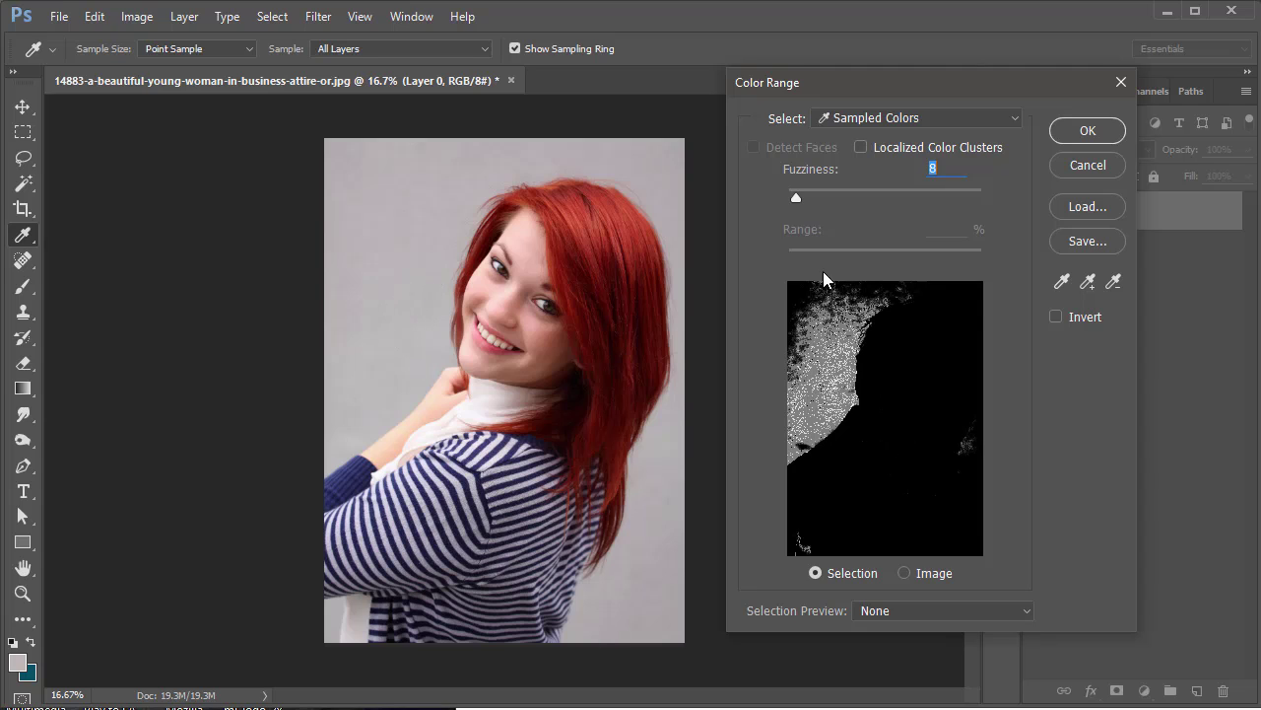
left_click(948, 291)
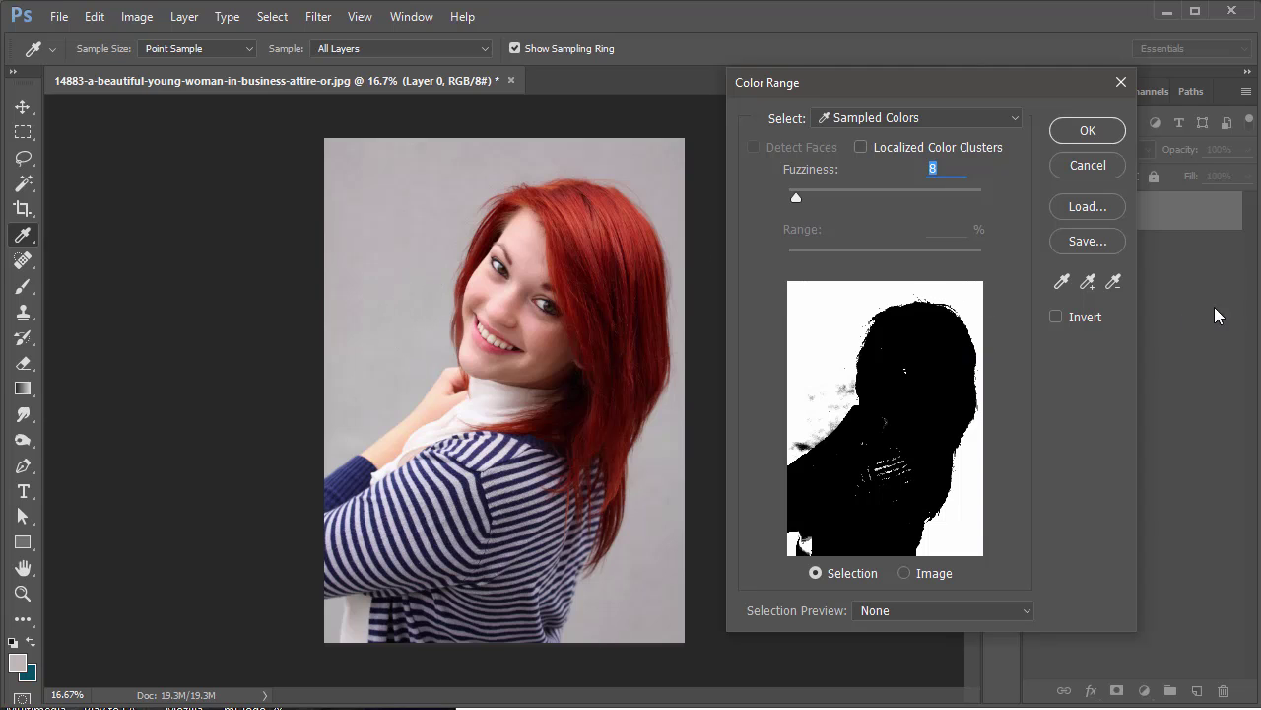
Add the unselected gray background patches beside the face and above the raised arm to the Color Range selection.
left_click(1087, 284)
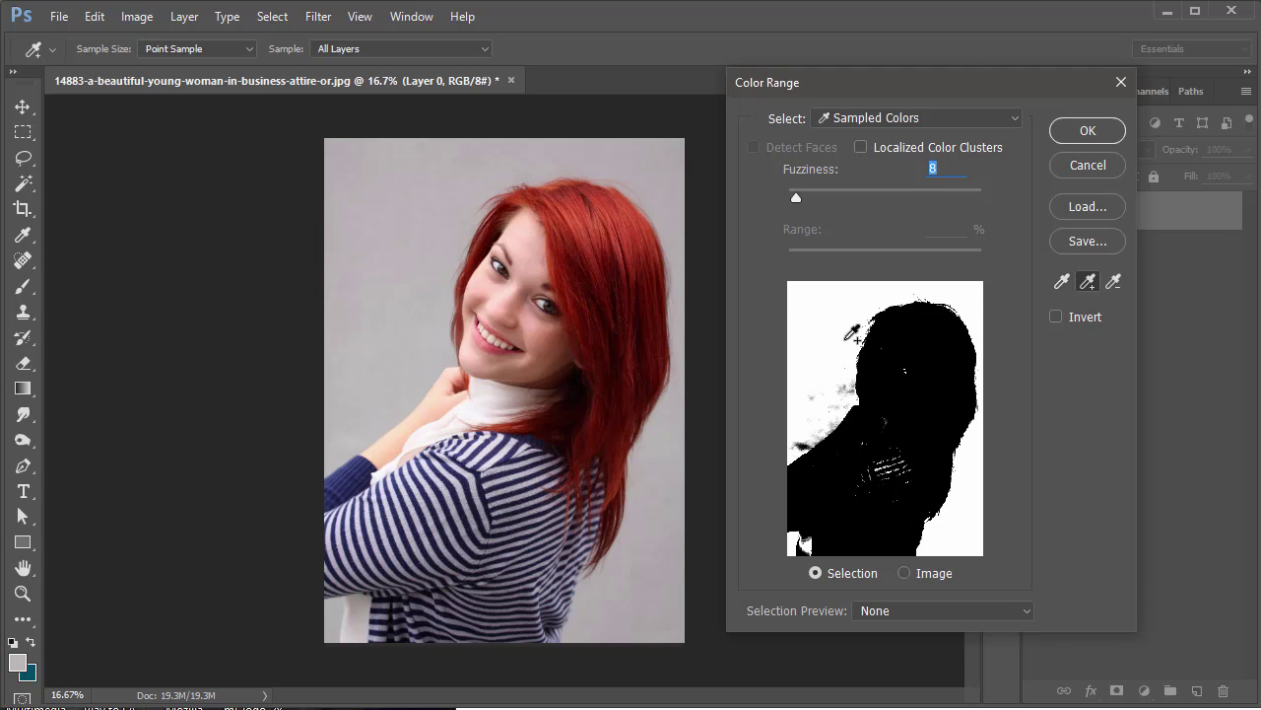
left_click(412, 299)
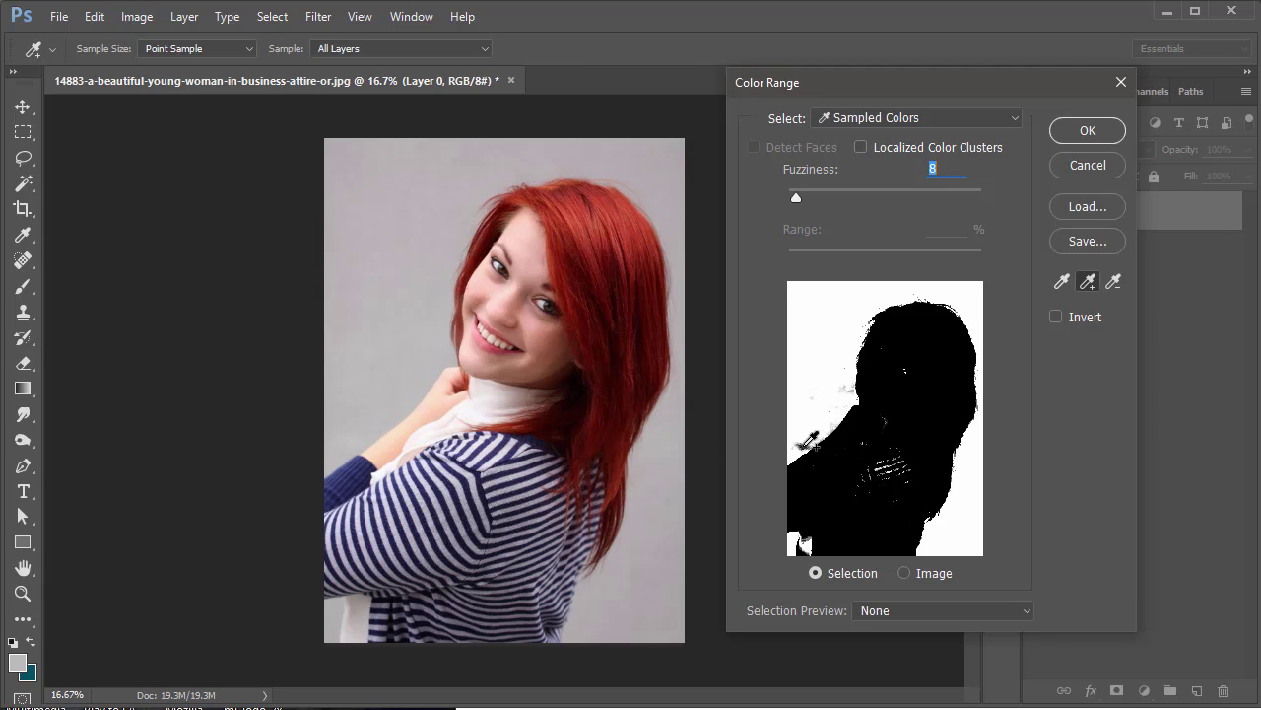
left_click(348, 440)
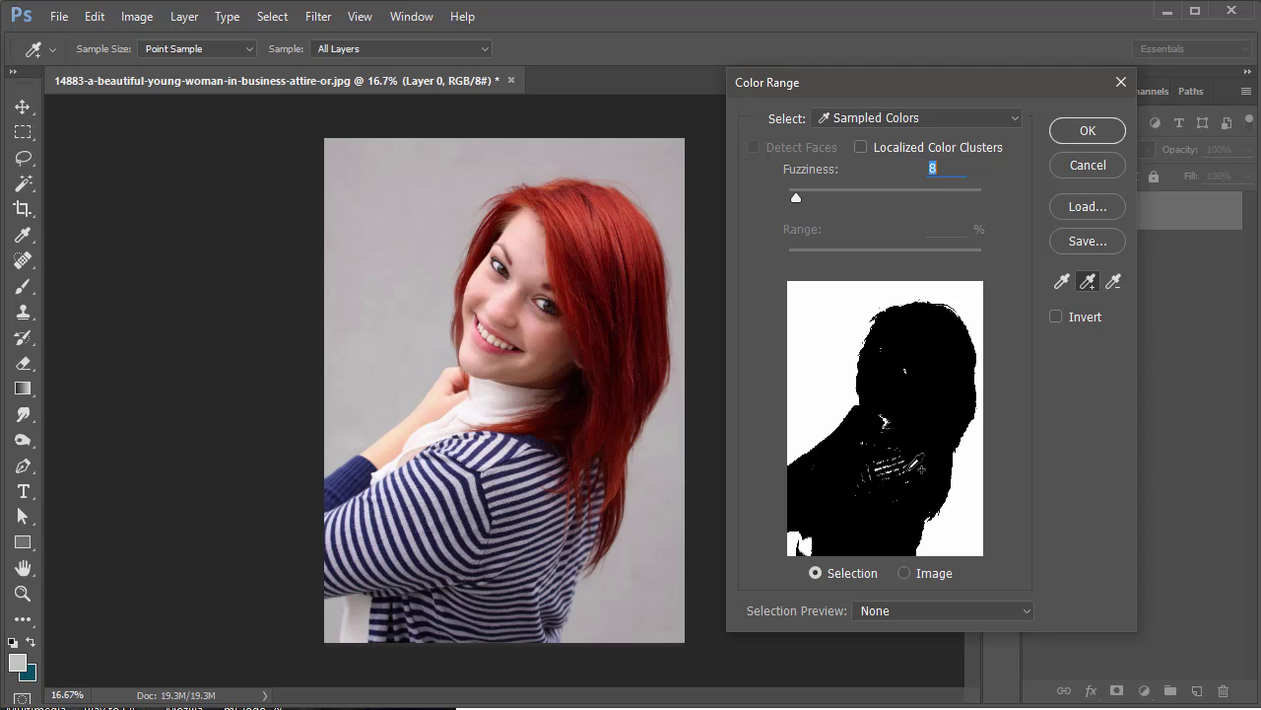
Subtract the sweater's stripe colors from the Color Range selection and enable Localized Color Clusters.
left_click(1115, 283)
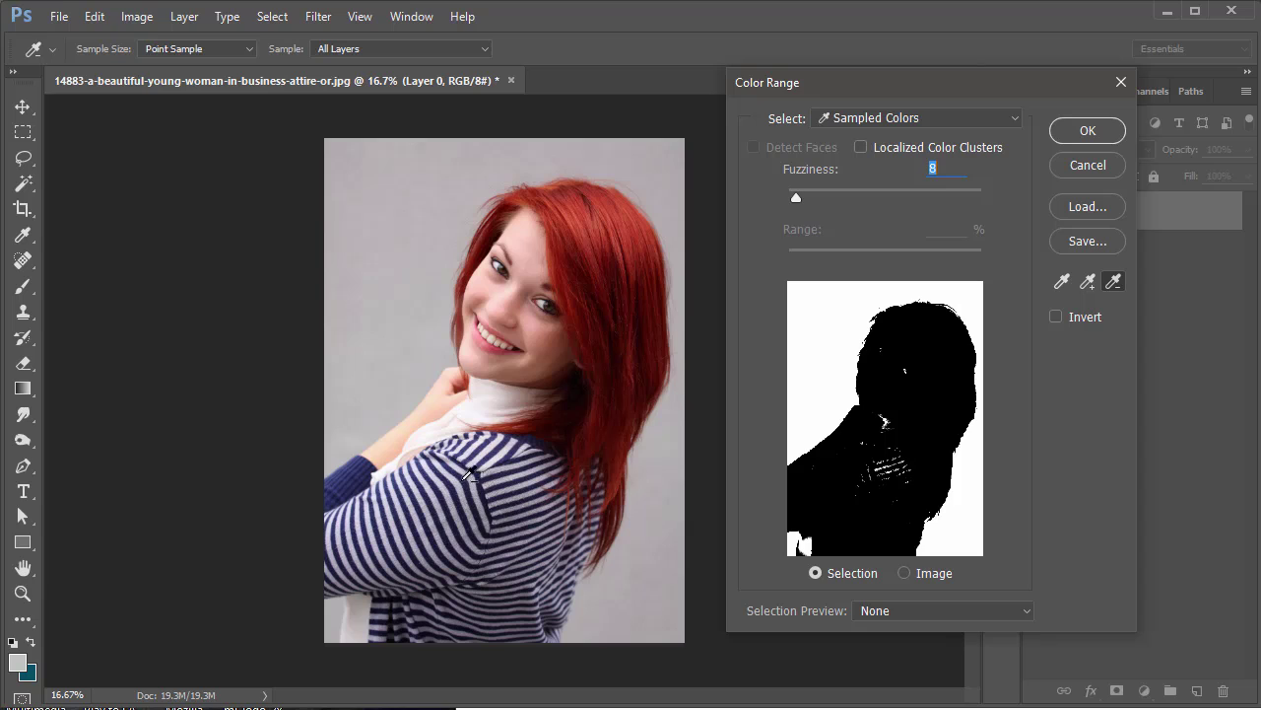
left_click(487, 498)
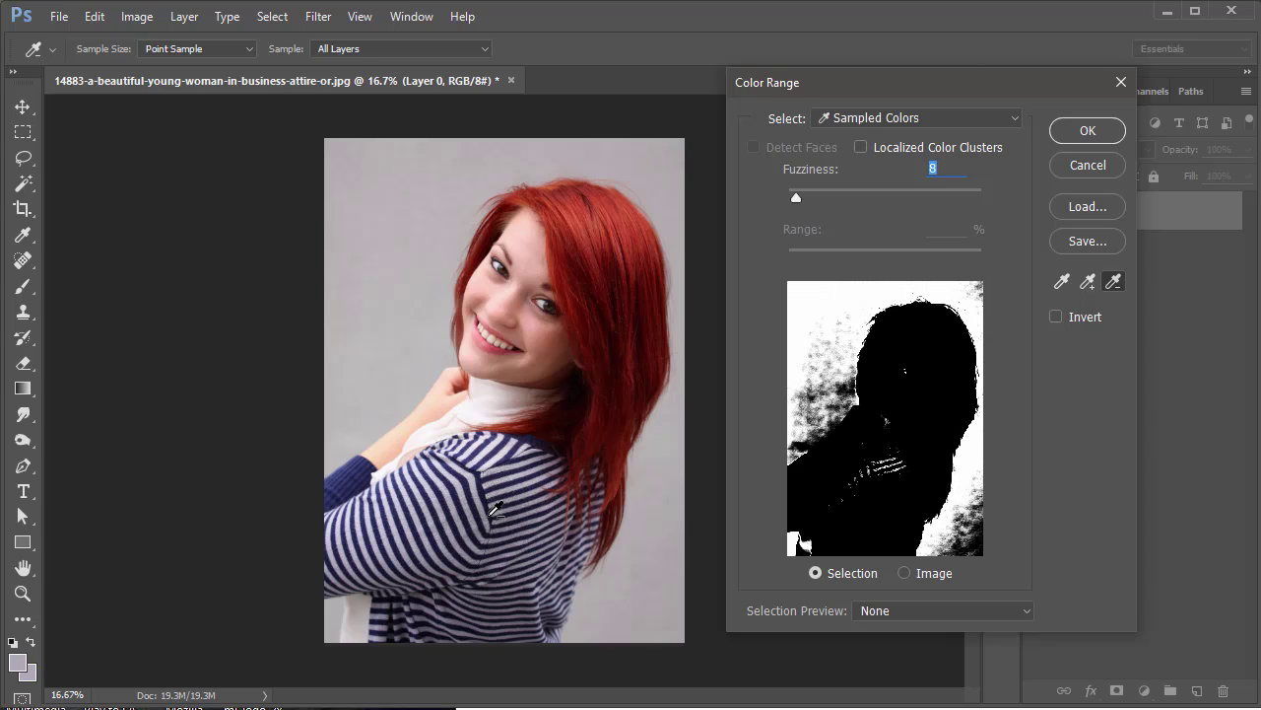
left_click(478, 491)
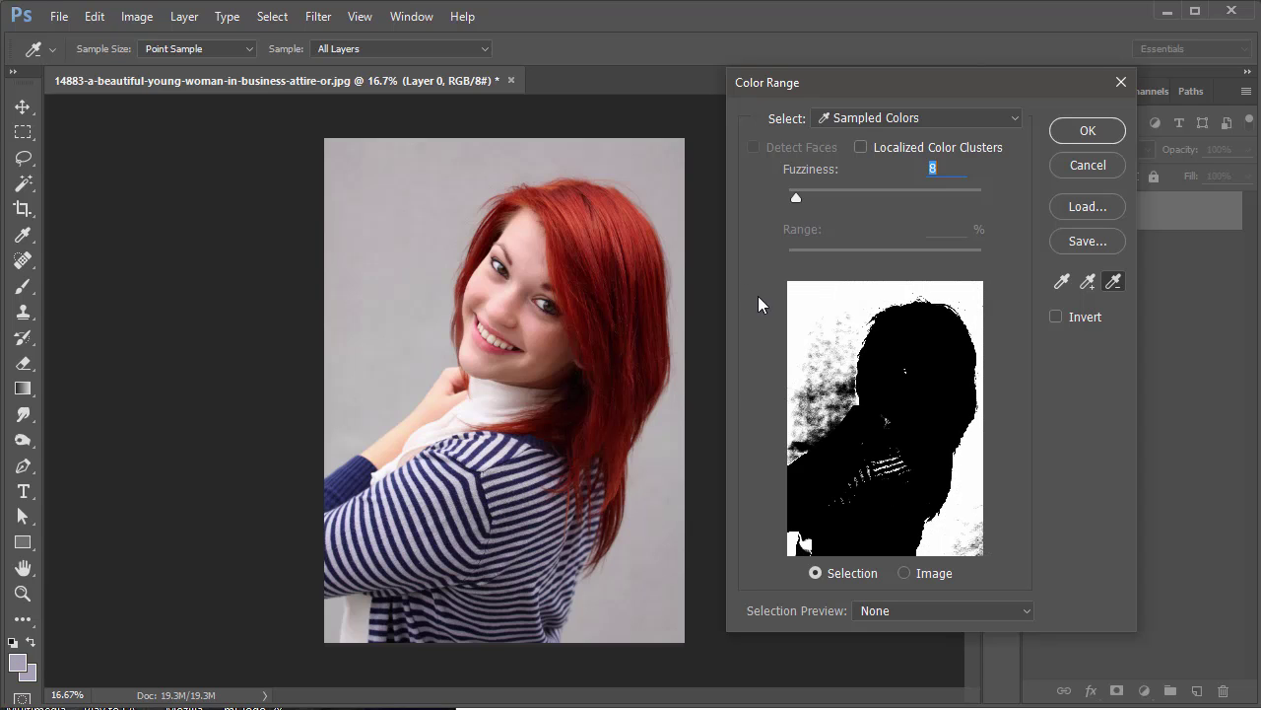
left_click(860, 148)
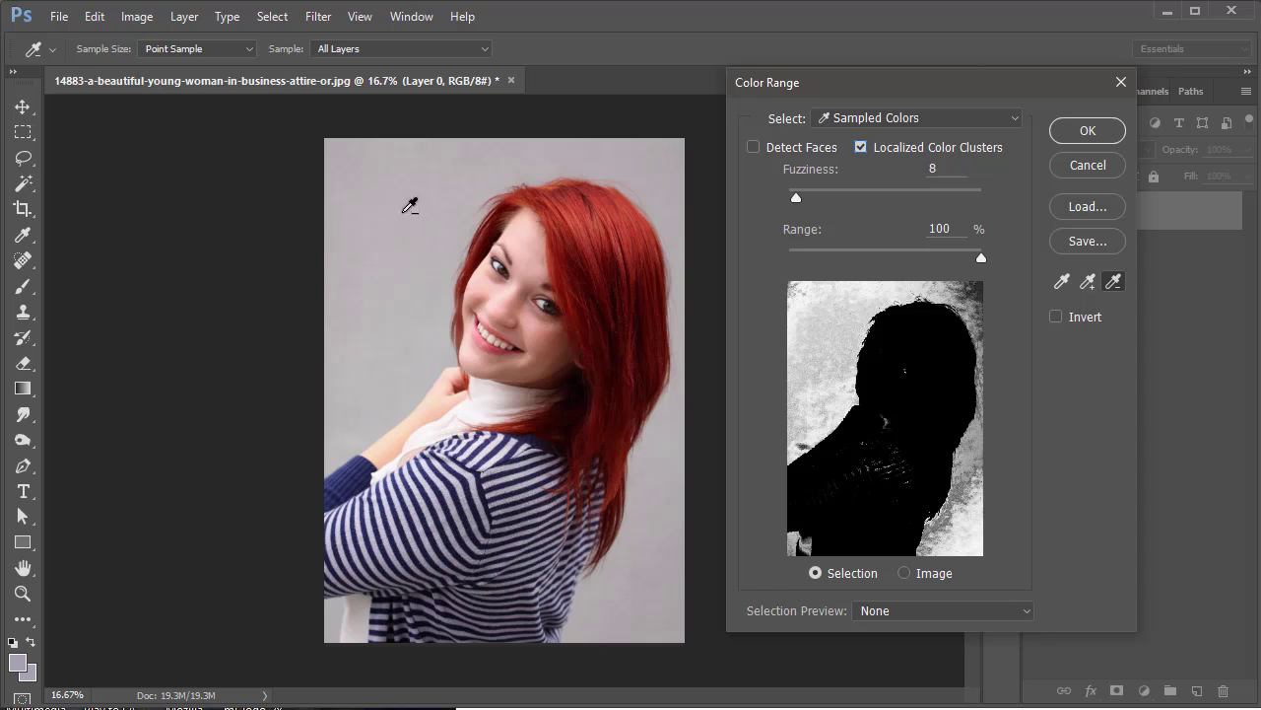
mouse_move(499, 445)
left_mouse_down()
mouse_move(482, 470)
mouse_move(492, 496)
mouse_move(540, 449)
mouse_move(520, 447)
mouse_move(496, 506)
mouse_move(541, 440)
mouse_move(539, 472)
left_mouse_up()
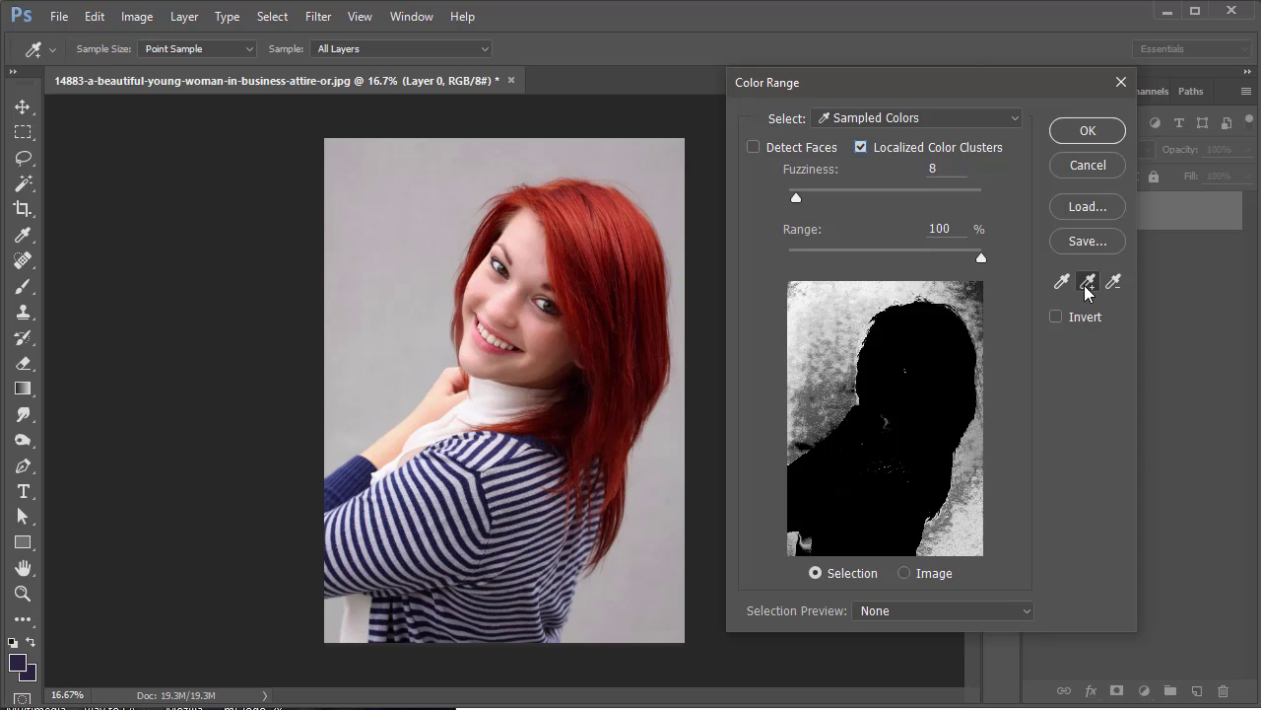
Add the gray background colors on both sides of the woman back into the Color Range selection.
left_click(1079, 285)
mouse_move(376, 337)
left_mouse_down()
mouse_move(429, 120)
mouse_move(608, 127)
mouse_move(650, 148)
mouse_move(728, 127)
mouse_move(648, 606)
mouse_move(666, 607)
mouse_move(640, 595)
mouse_move(645, 562)
mouse_move(632, 610)
mouse_move(670, 575)
left_mouse_up()
mouse_move(356, 331)
left_mouse_down()
mouse_move(372, 246)
mouse_move(422, 186)
left_mouse_up()
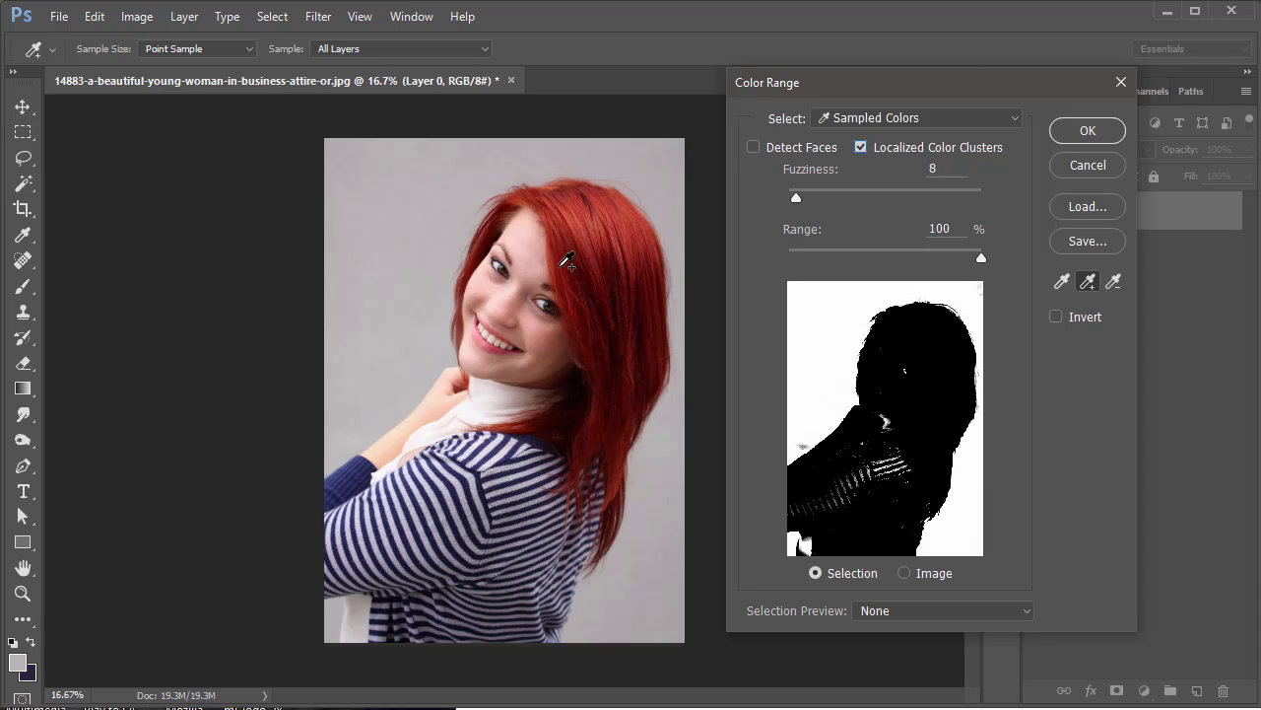
left_click(833, 118)
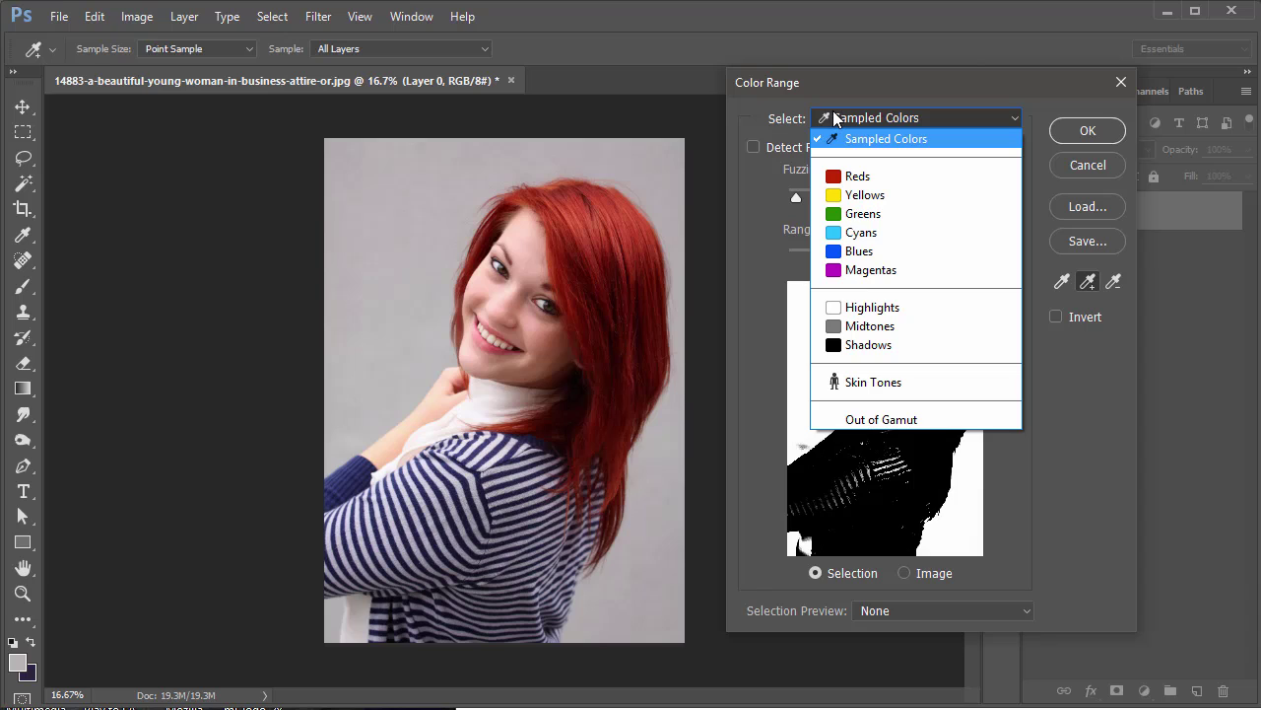
left_click(885, 117)
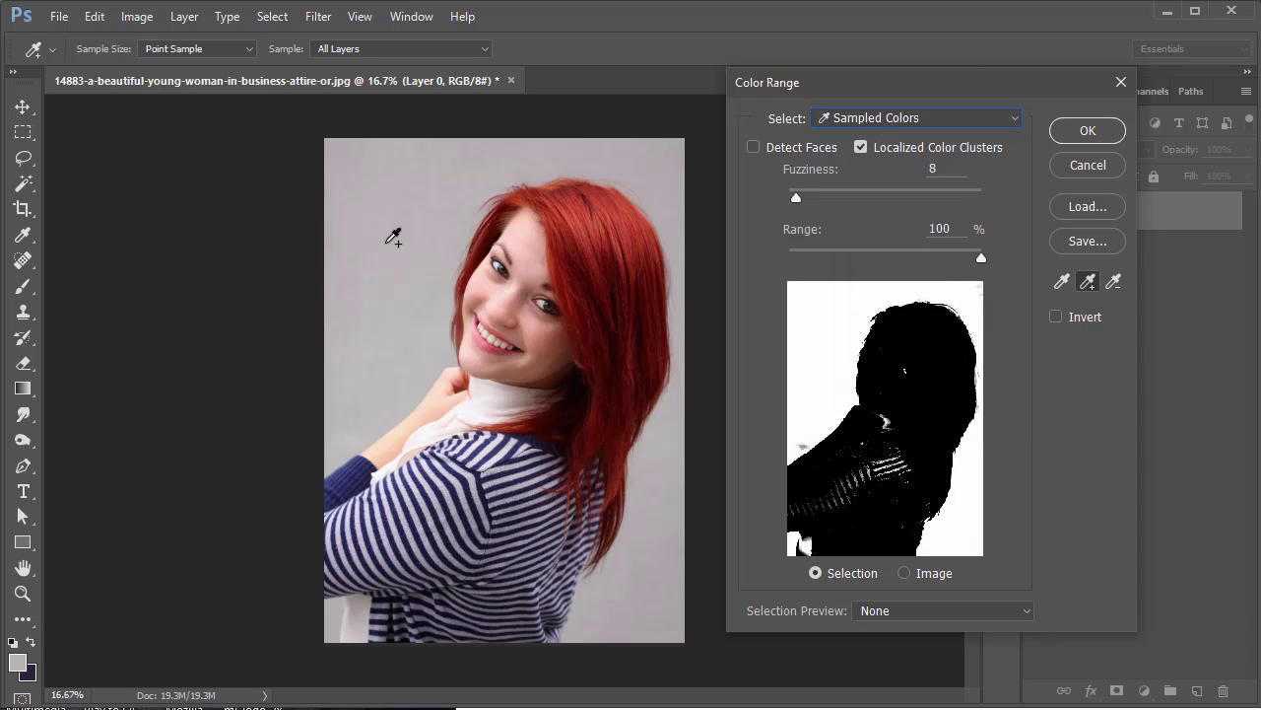
left_click(858, 118)
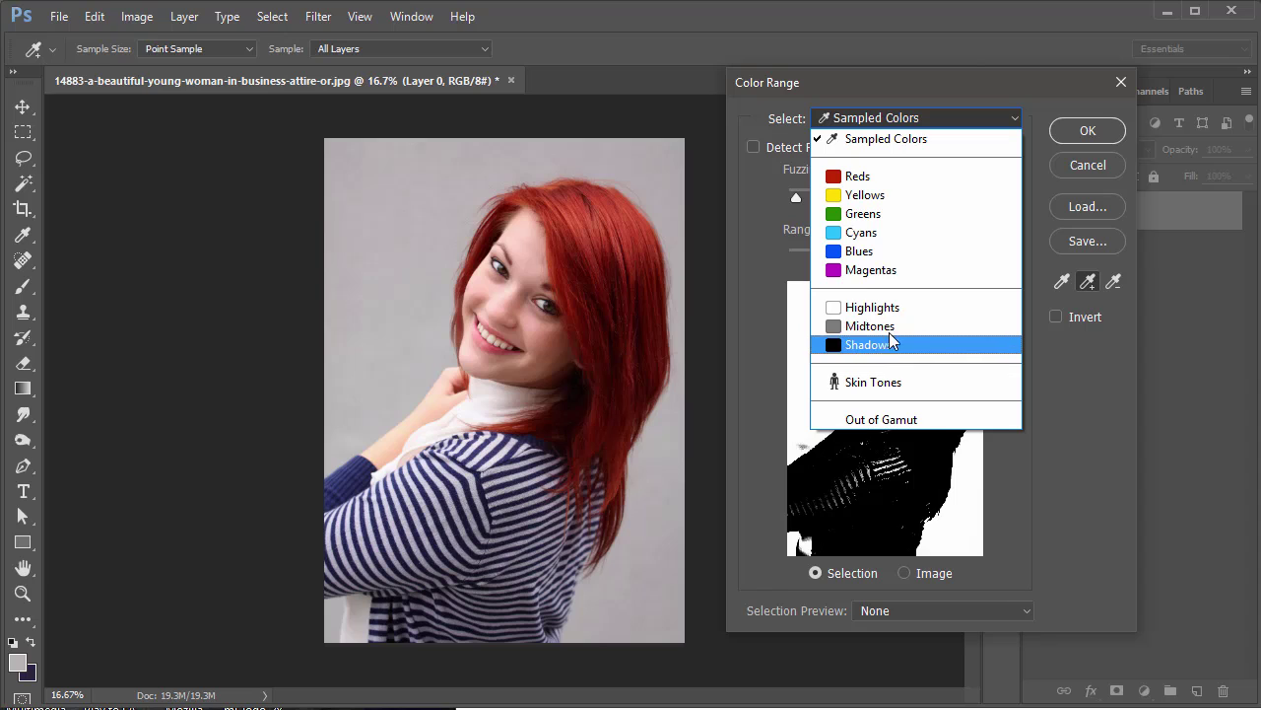
left_click(874, 140)
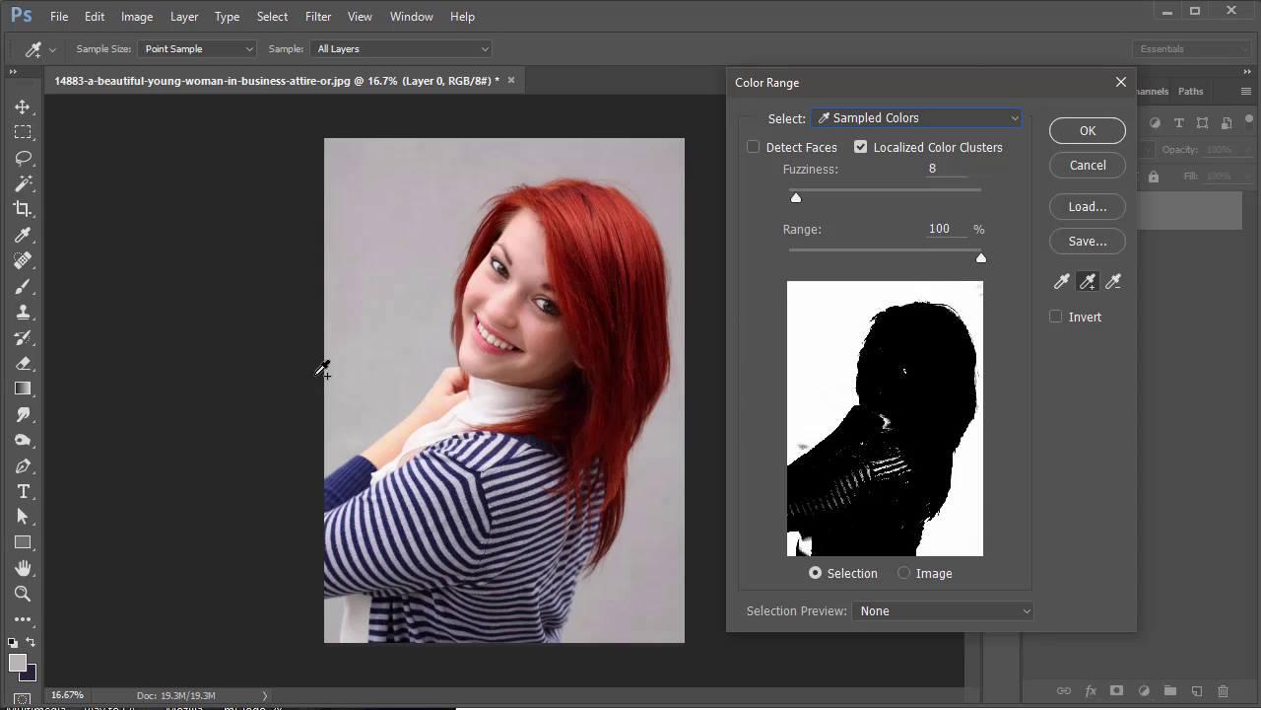
Preview the inverted Color Range selection and turn Invert back off.
left_click(1056, 317)
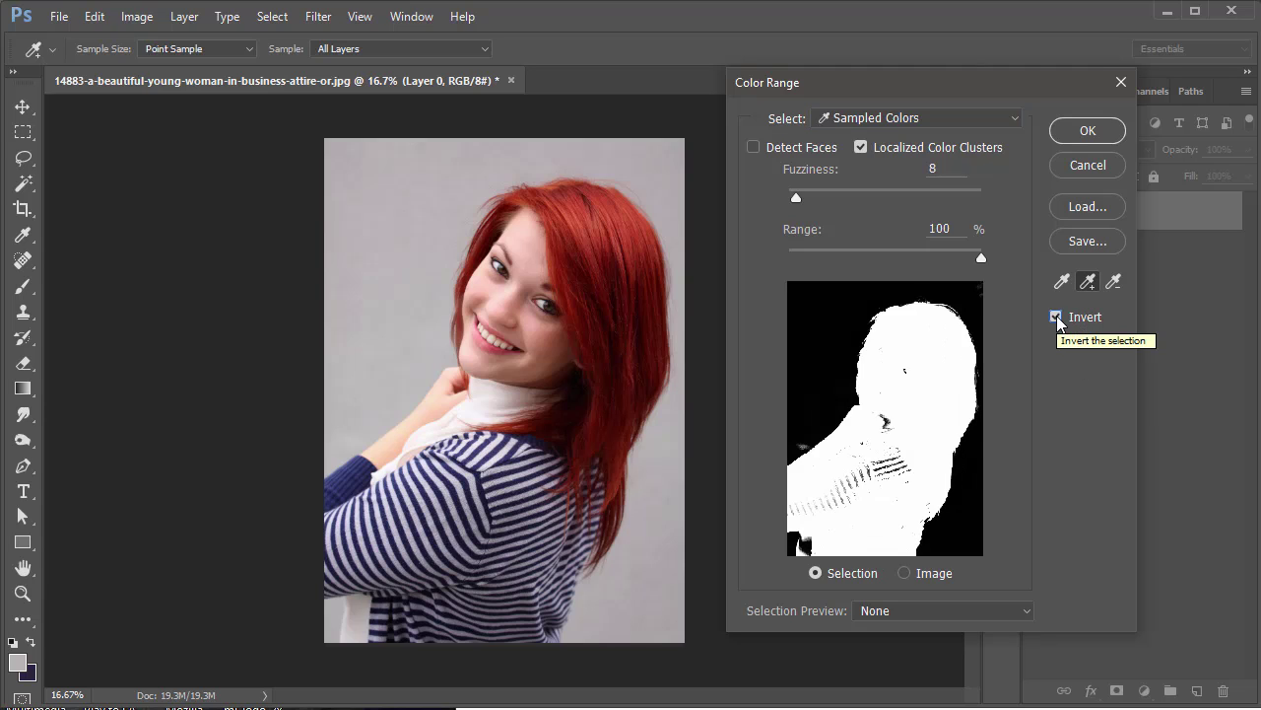
left_click(1058, 319)
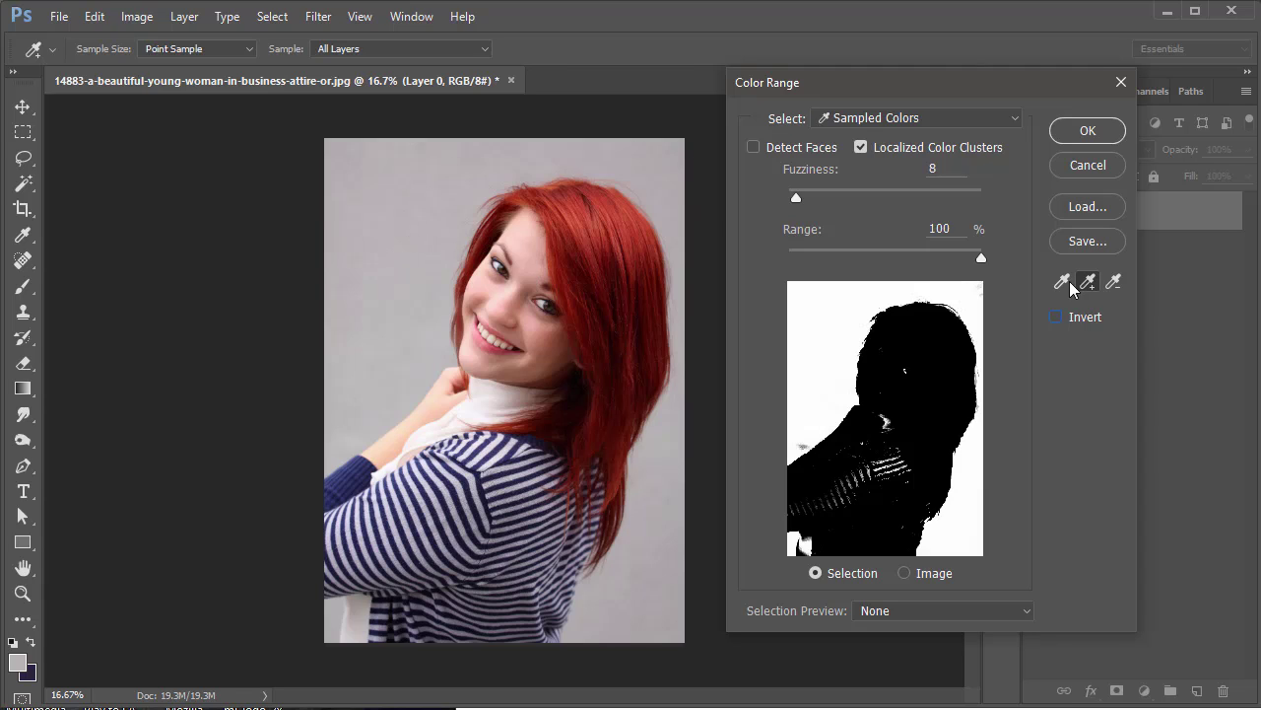
left_click(1058, 318)
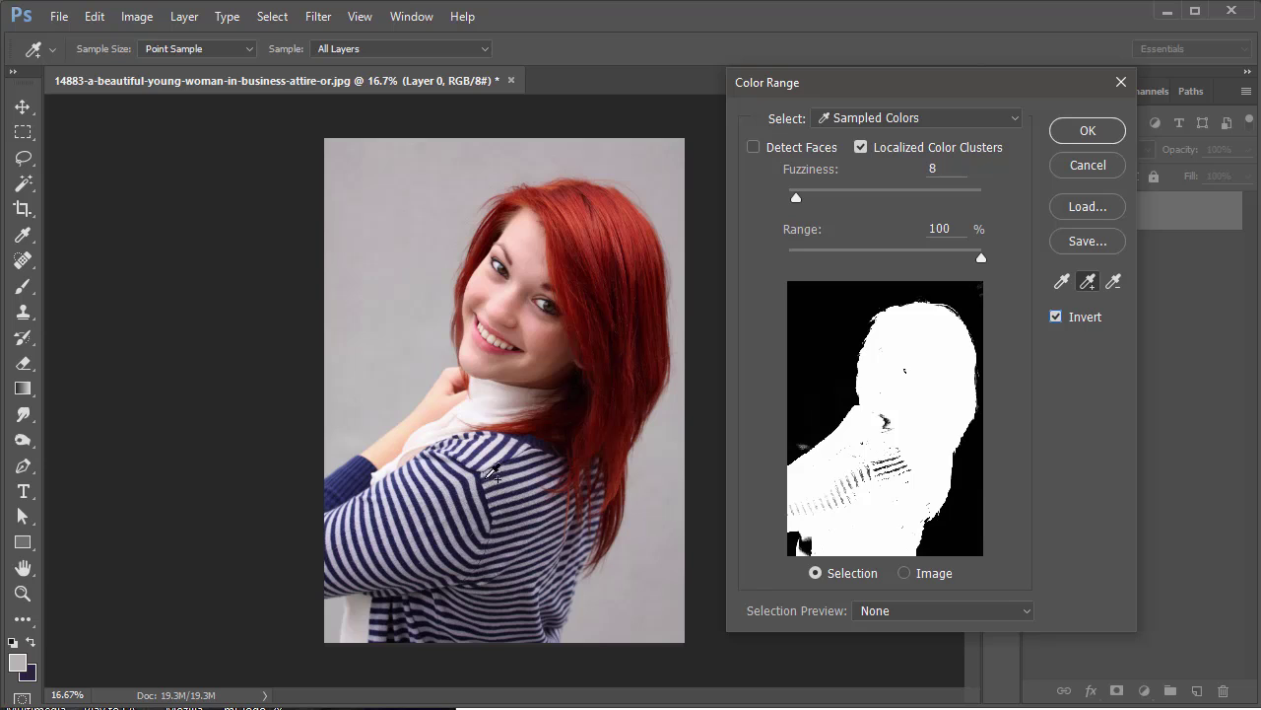
left_click(1057, 319)
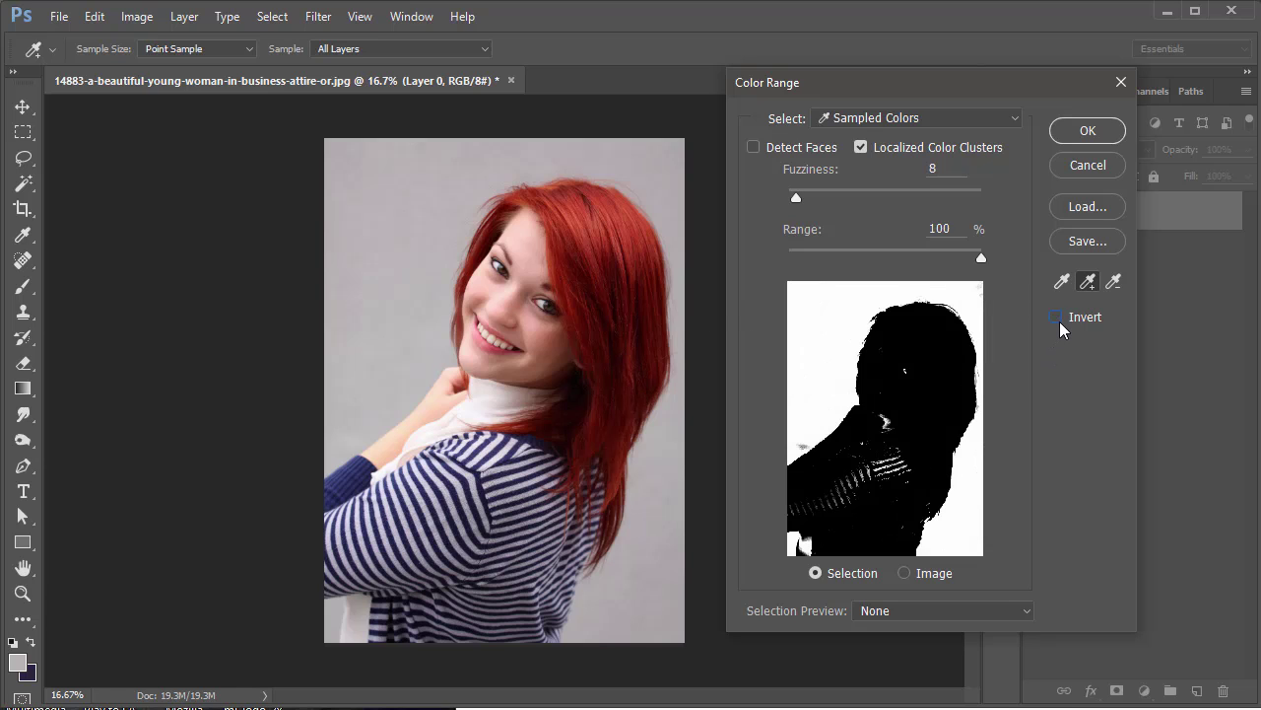
Apply the Color Range selection and invert it to select the woman instead of the gray background.
left_click(1088, 131)
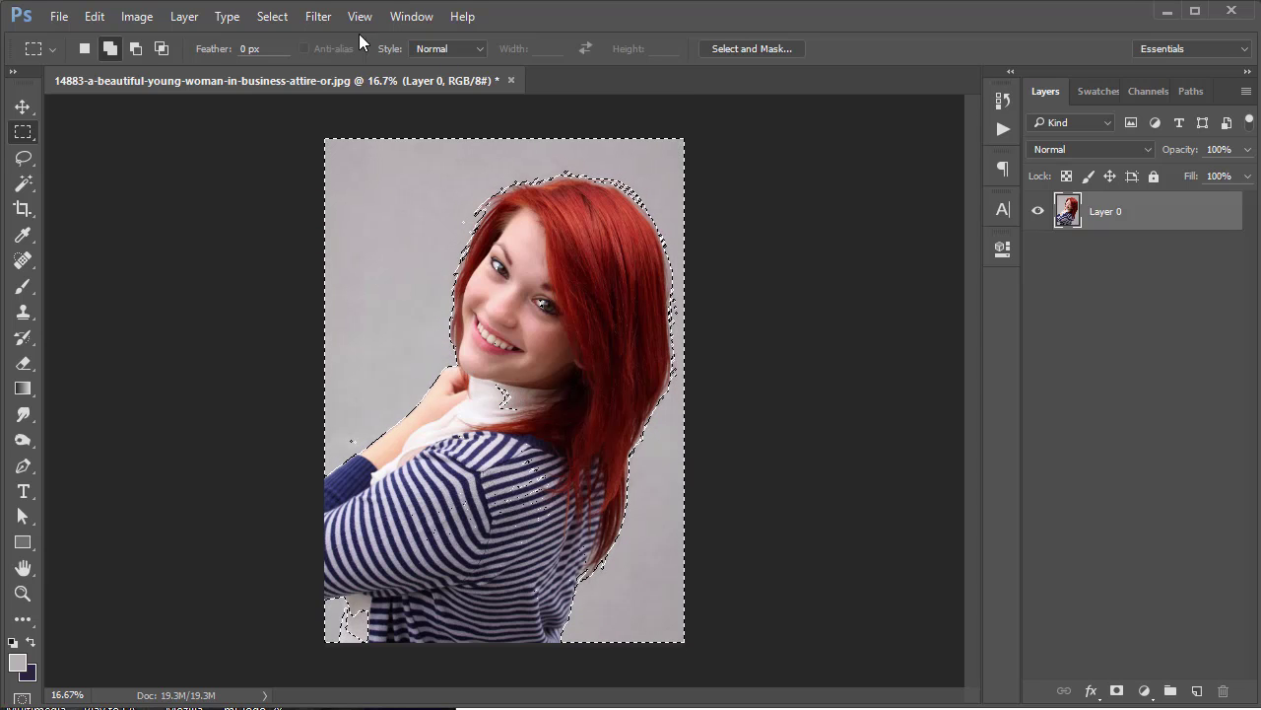
left_click(272, 16)
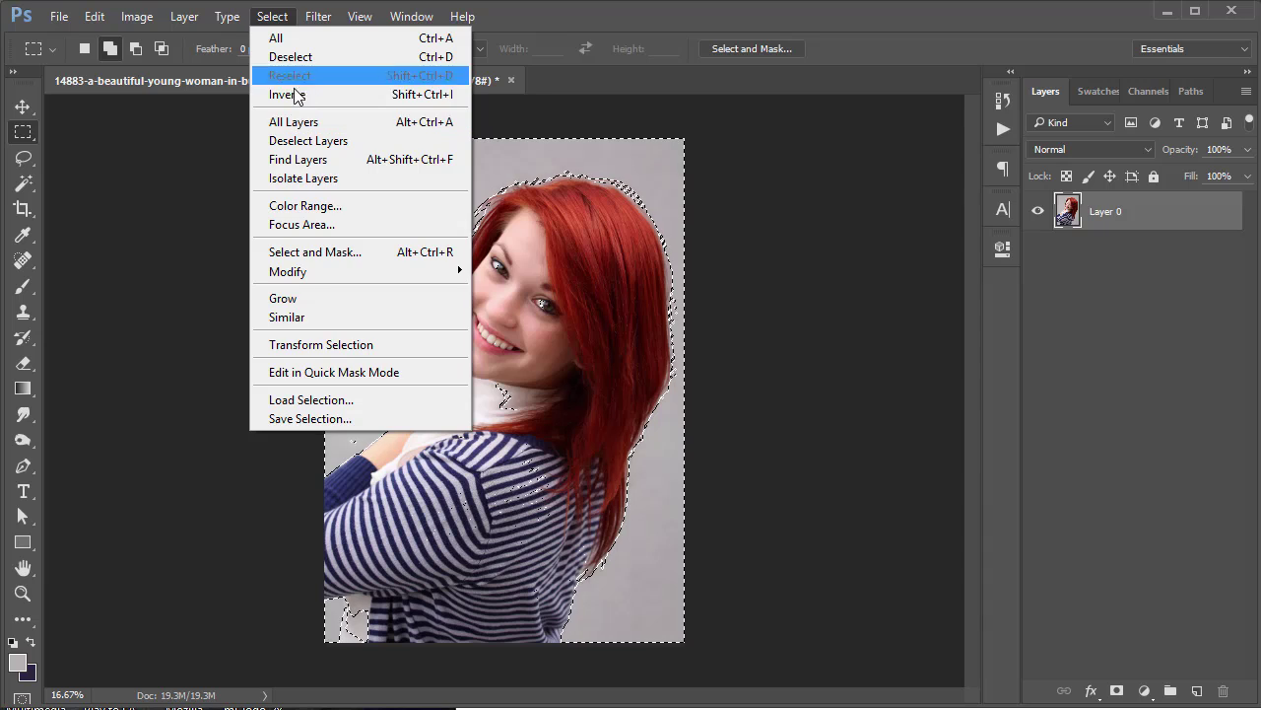
left_click(294, 96)
Add the unselected patch of the white turtleneck to the selection with the Lasso tool.
left_click(547, 403, "ctrl")
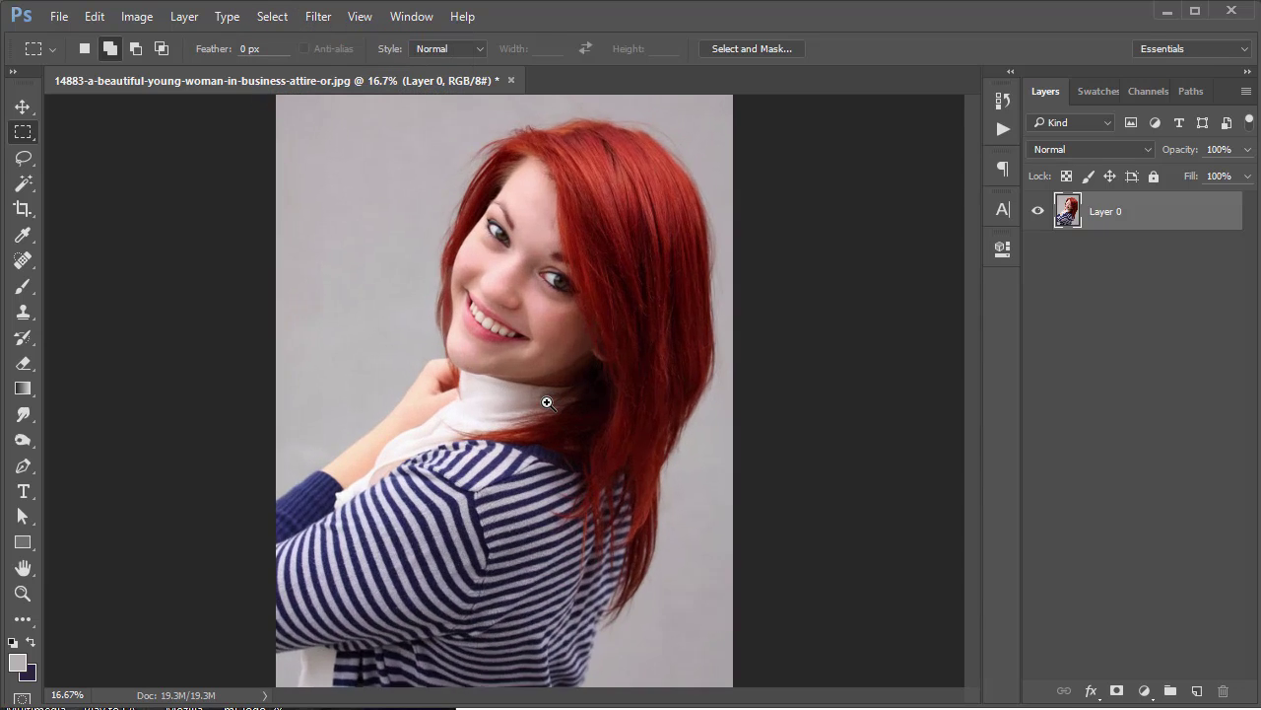
left_click(547, 403, "ctrl")
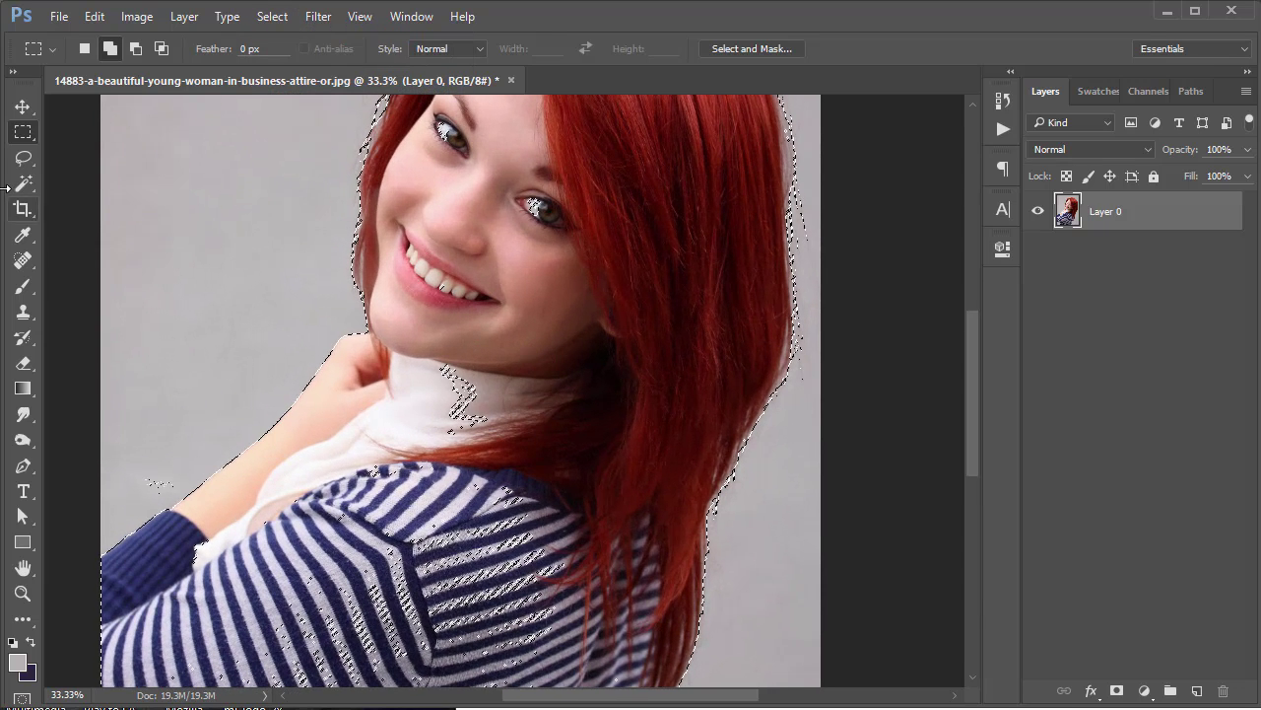
left_click(19, 161)
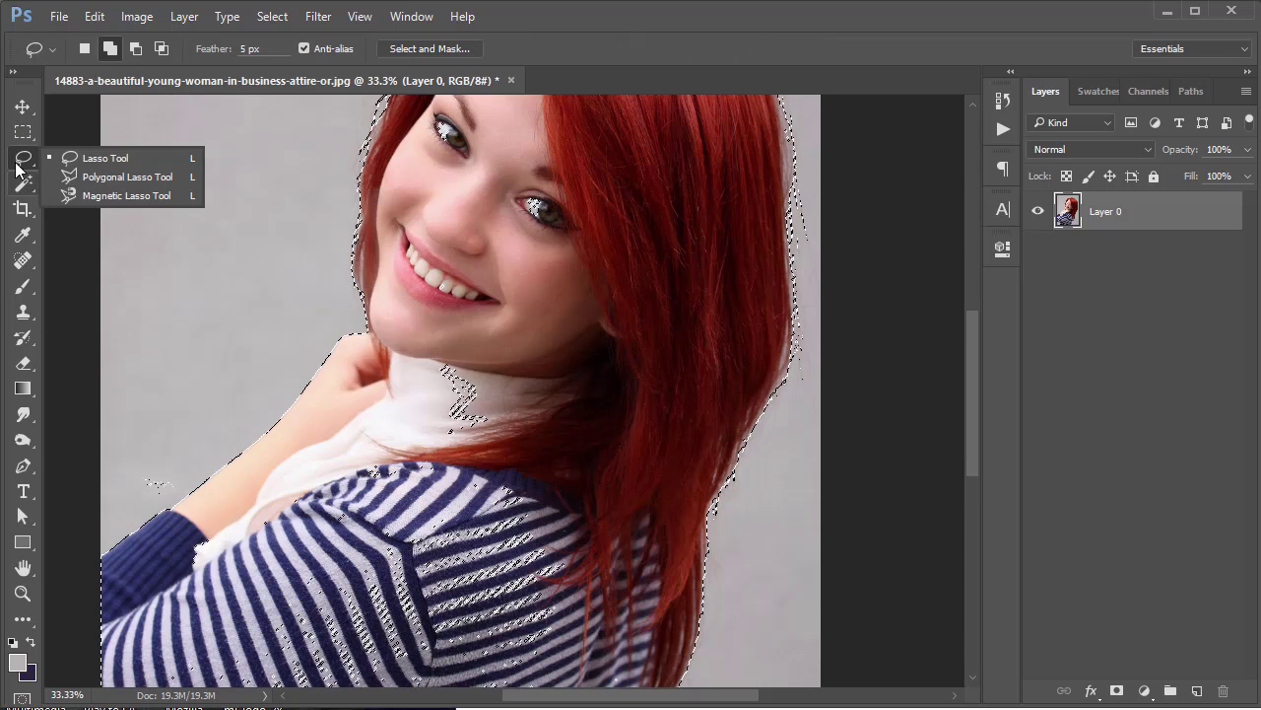
left_click(99, 158)
mouse_move(452, 342)
left_mouse_down()
mouse_move(414, 489)
mouse_move(360, 379)
left_mouse_up()
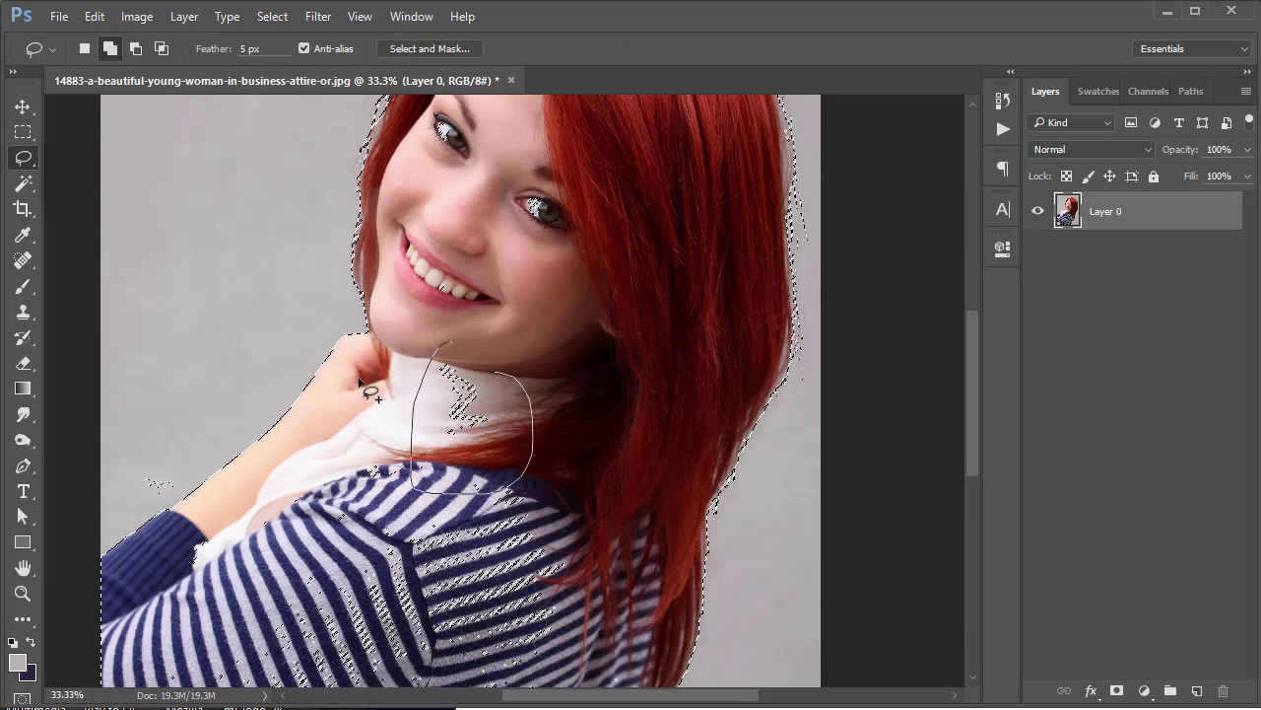
Lasso the unselected stripes on the sweater's shoulder and back to add them to the selection.
key("space")
mouse_move(514, 570)
left_mouse_down()
mouse_move(541, 397)
mouse_move(568, 352)
left_mouse_up()
mouse_move(493, 217)
left_mouse_down()
mouse_move(421, 231)
mouse_move(261, 473)
mouse_move(443, 560)
mouse_move(591, 288)
mouse_move(512, 235)
left_mouse_up()
mouse_move(476, 300)
left_mouse_down()
mouse_move(451, 485)
mouse_move(583, 521)
mouse_move(532, 327)
left_mouse_up()
key("space")
left_click_drag(446, 538, 480, 439)
mouse_move(244, 423)
left_mouse_down()
mouse_move(233, 650)
mouse_move(61, 507)
left_mouse_up()
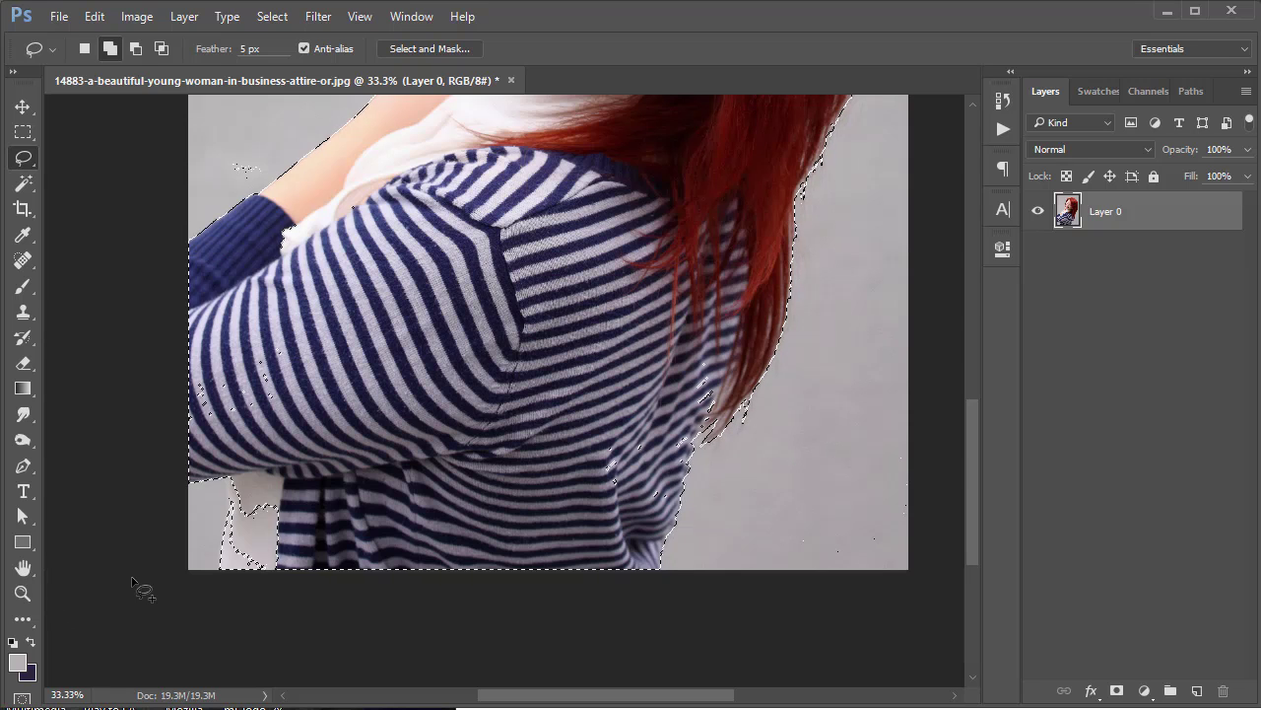
Add the white shirt hem below the sleeve and the speckled sleeve stripes to the selection with the Lasso.
scroll(132, 549, "up", 3)
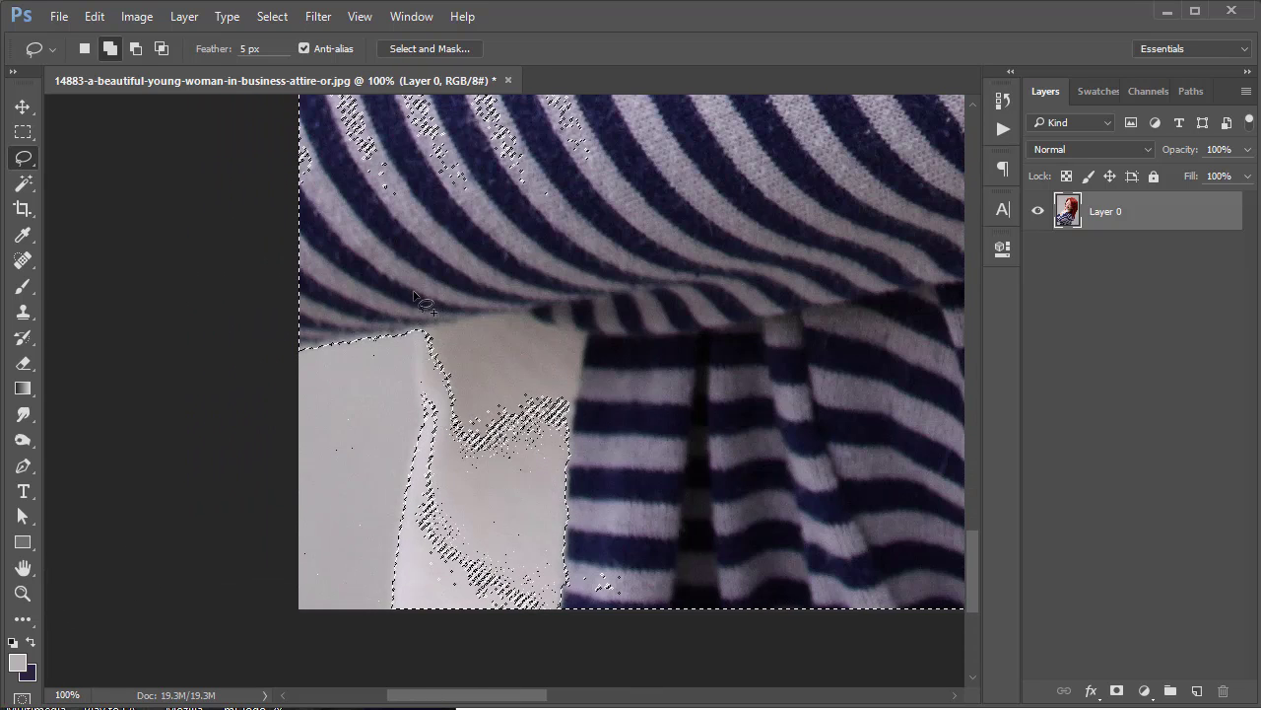
mouse_move(424, 424)
left_mouse_down()
mouse_move(430, 560)
mouse_move(529, 662)
mouse_move(690, 335)
mouse_move(485, 375)
left_mouse_up()
scroll(582, 375, "up", 8)
scroll(582, 375, "right", 2)
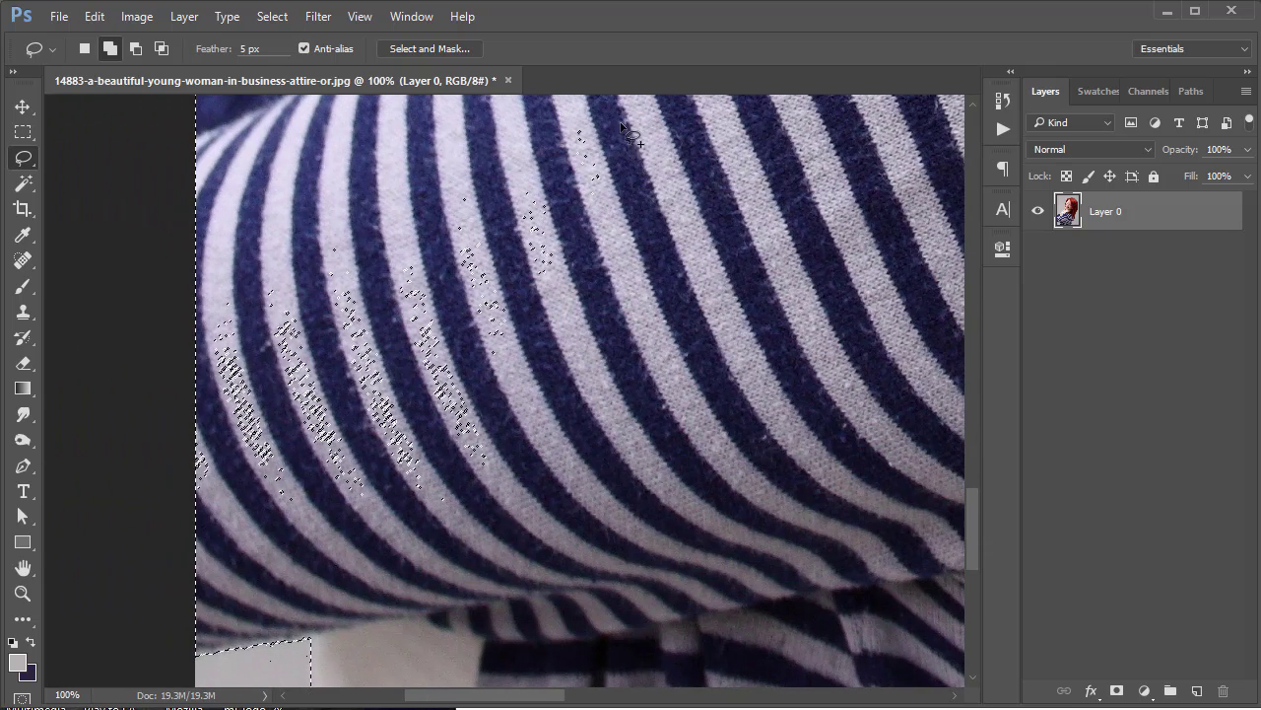
mouse_move(619, 123)
left_mouse_down()
mouse_move(181, 294)
mouse_move(75, 484)
mouse_move(141, 565)
mouse_move(392, 588)
mouse_move(712, 443)
mouse_move(744, 315)
mouse_move(522, 166)
left_mouse_up()
Set the Lasso to subtract and remove the stray selected specks from the gray background above the forearm.
left_click_drag(600, 288, 401, 494)
left_click_drag(405, 267, 479, 461)
left_click_drag(385, 407, 598, 614)
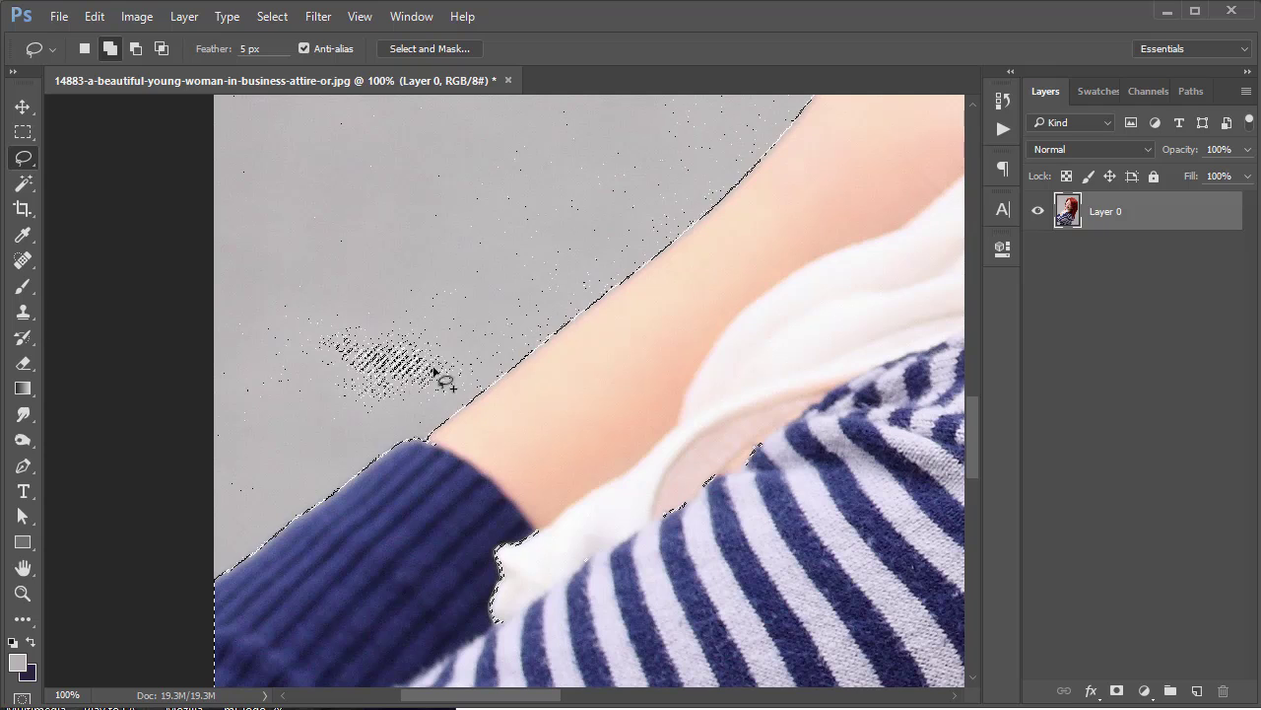
left_click(136, 48)
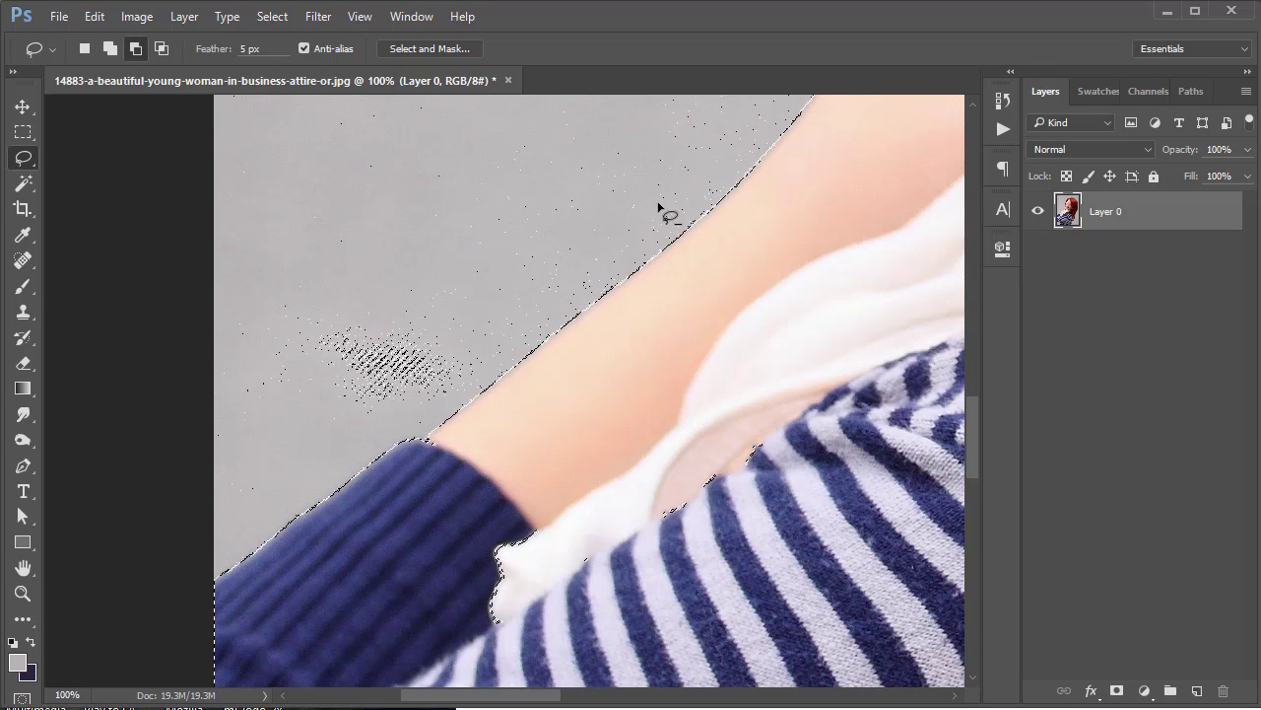
left_click_drag(717, 178, 653, 253)
mouse_move(568, 309)
left_mouse_down()
mouse_move(409, 421)
mouse_move(214, 452)
mouse_move(101, 292)
mouse_move(106, 141)
left_mouse_up()
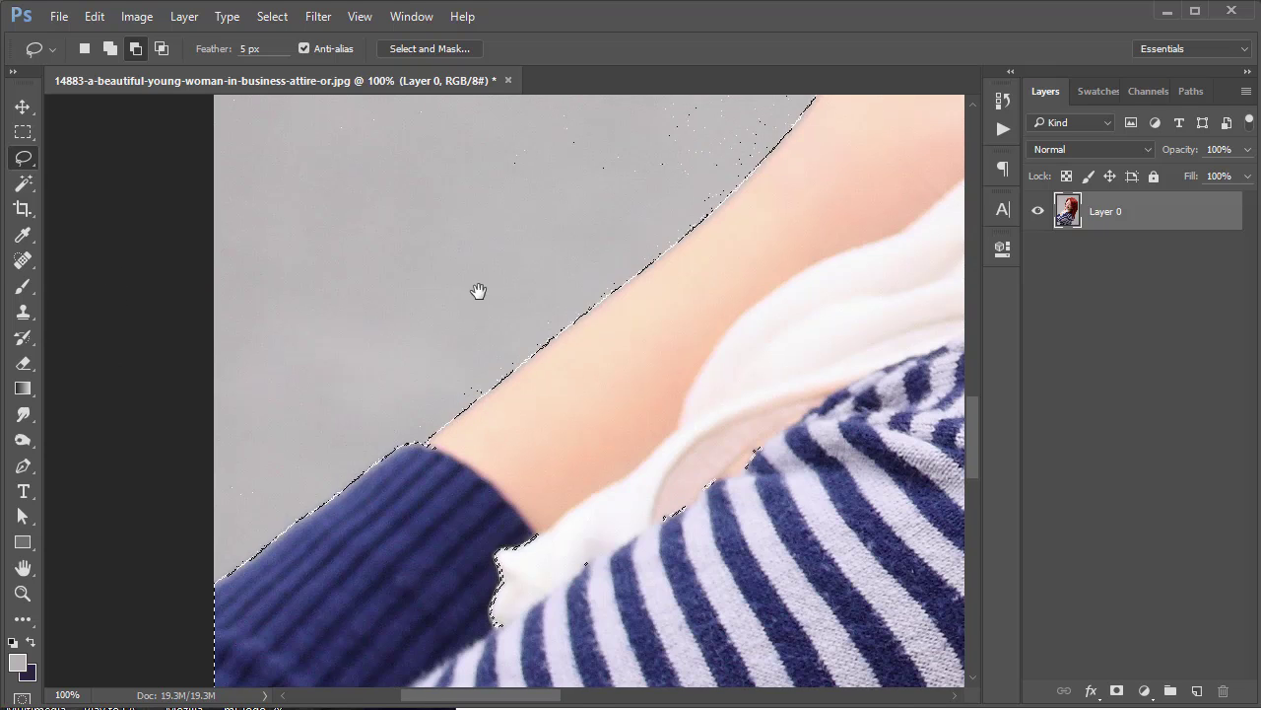
Subtract the remaining stray background specks along the raised arm and beside the hand.
left_click_drag(479, 293, 408, 387)
mouse_move(513, 431)
left_mouse_down()
mouse_move(586, 373)
mouse_move(673, 259)
mouse_move(697, 149)
mouse_move(532, 54)
left_mouse_up()
mouse_move(128, 292)
left_mouse_down()
mouse_move(302, 506)
mouse_move(354, 473)
left_mouse_up()
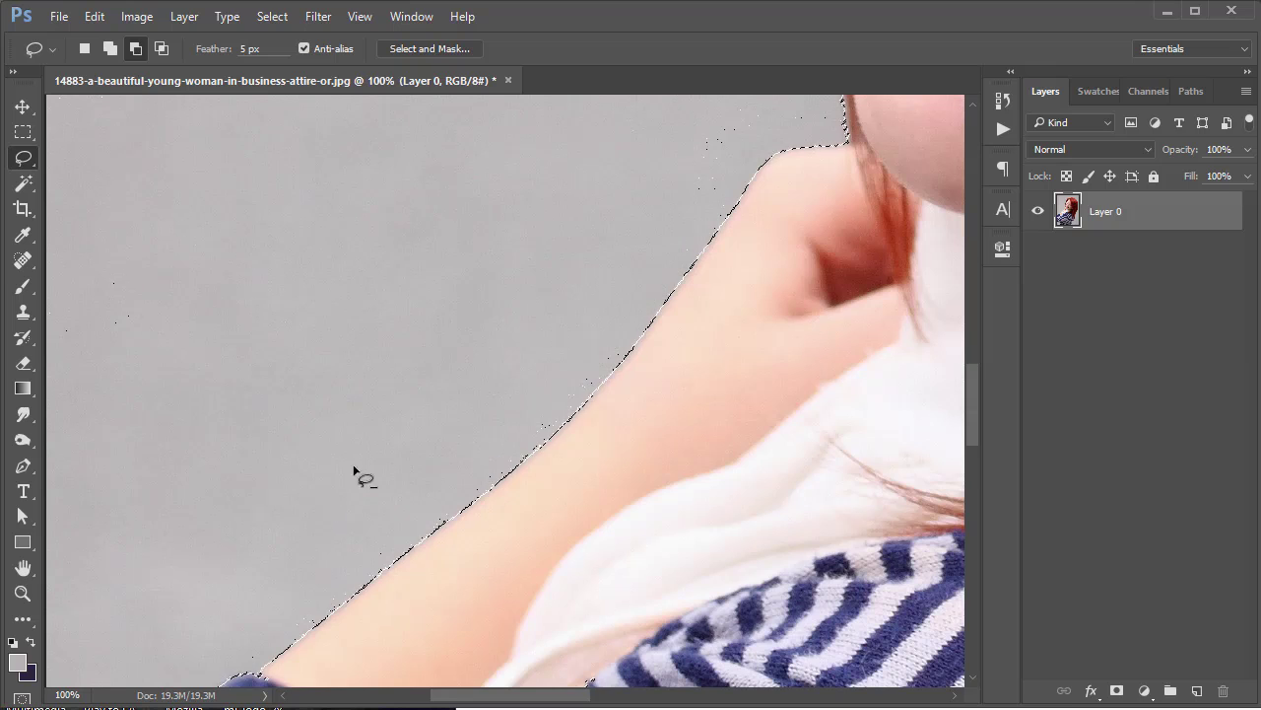
left_click_drag(578, 237, 499, 368)
left_click_drag(552, 453, 655, 394)
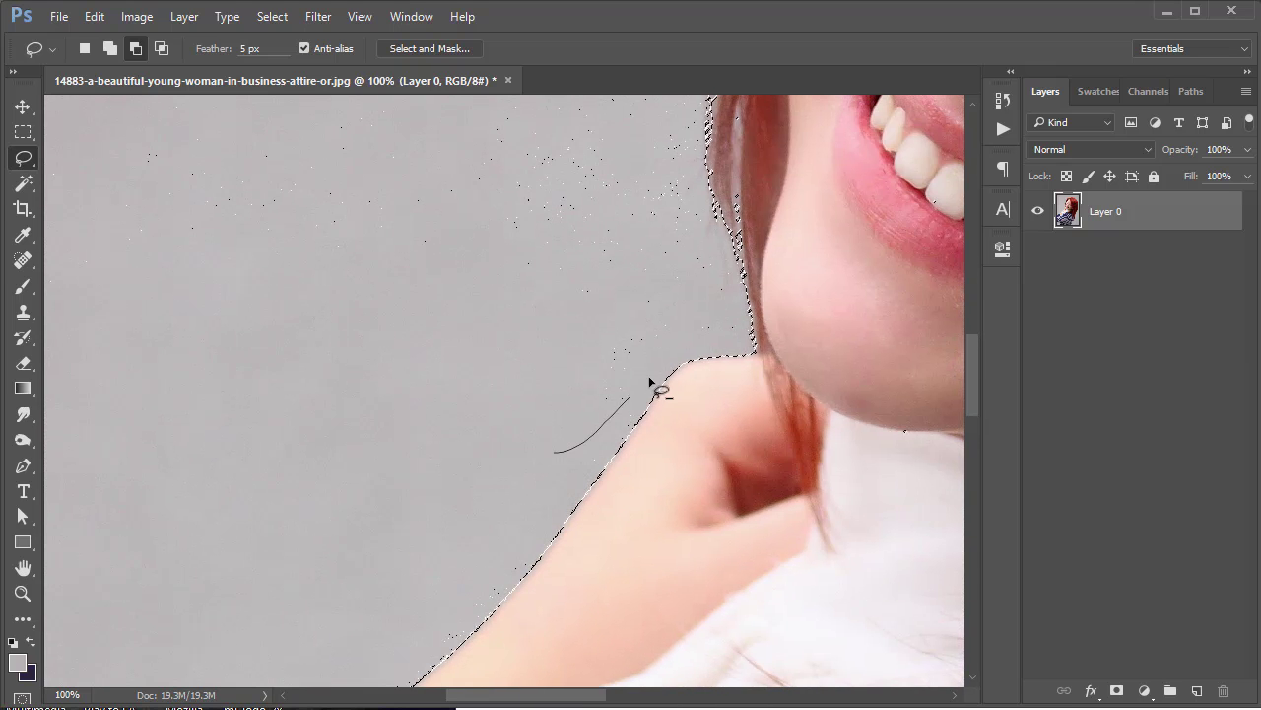
Subtract the stray selected specks from the gray background beside the woman's face and hair.
mouse_move(664, 113)
left_mouse_down()
mouse_move(253, 289)
mouse_move(552, 451)
left_mouse_up()
mouse_move(582, 164)
left_mouse_down()
mouse_move(456, 423)
mouse_move(504, 490)
mouse_move(572, 240)
mouse_move(248, 254)
mouse_move(532, 463)
left_mouse_up()
left_click_drag(416, 192, 358, 441)
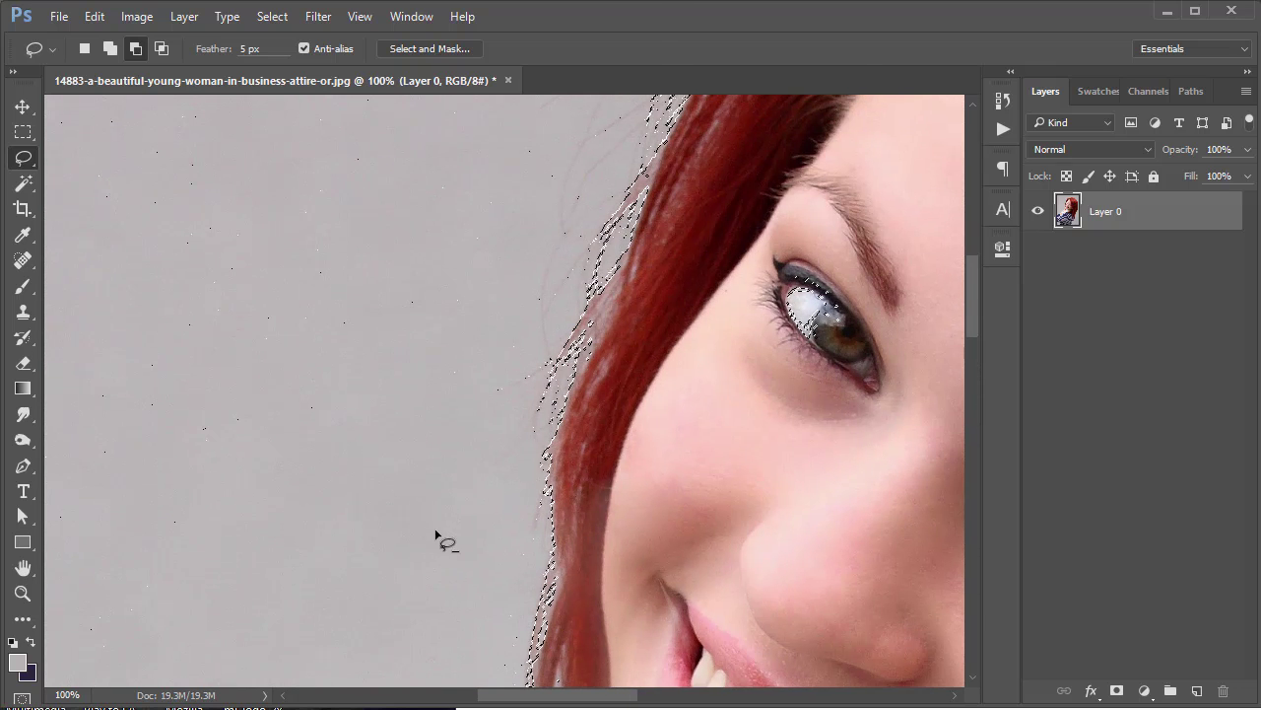
mouse_move(437, 532)
left_mouse_down()
mouse_move(385, 149)
mouse_move(309, 374)
left_mouse_up()
Set the Lasso to add and include both eyes and the teeth in the selection.
scroll(308, 373, "down", 2)
scroll(306, 371, "down", 2)
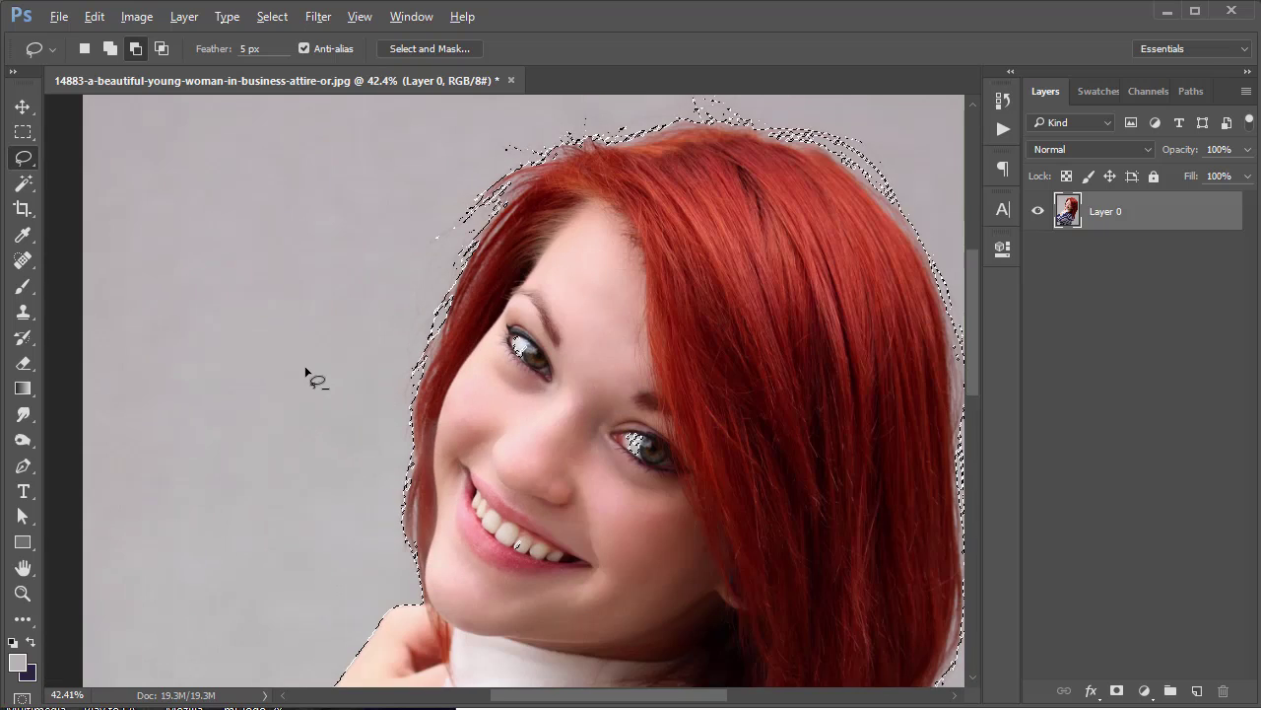
left_click(113, 48)
mouse_move(511, 292)
left_mouse_down()
mouse_move(520, 430)
mouse_move(552, 295)
left_mouse_up()
left_click_drag(578, 435, 583, 459)
mouse_move(474, 504)
left_mouse_down()
mouse_move(589, 586)
mouse_move(484, 515)
left_mouse_up()
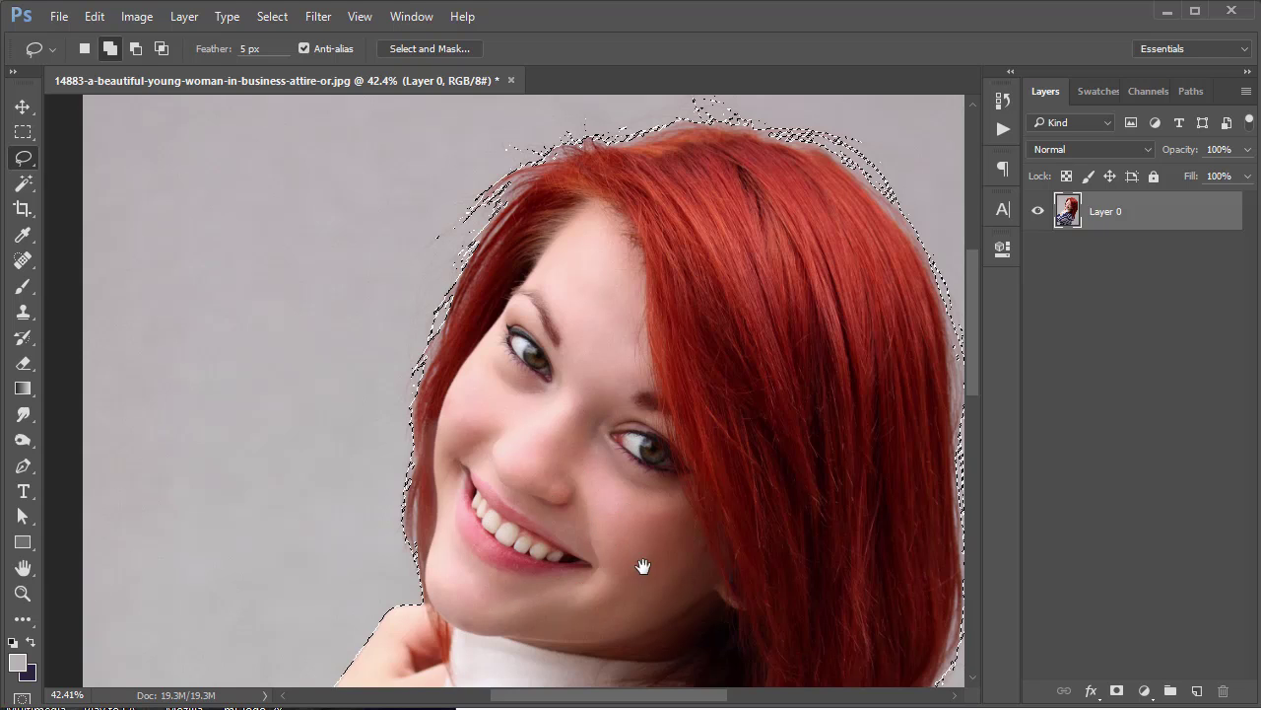
Lasso the remaining unselected stripes on the sweater's lower back into the selection.
left_click_drag(642, 566, 563, 304)
left_click_drag(590, 475, 684, 180)
left_click_drag(655, 394, 650, 273)
mouse_move(619, 396)
left_mouse_down()
mouse_move(579, 576)
mouse_move(700, 540)
left_mouse_up()
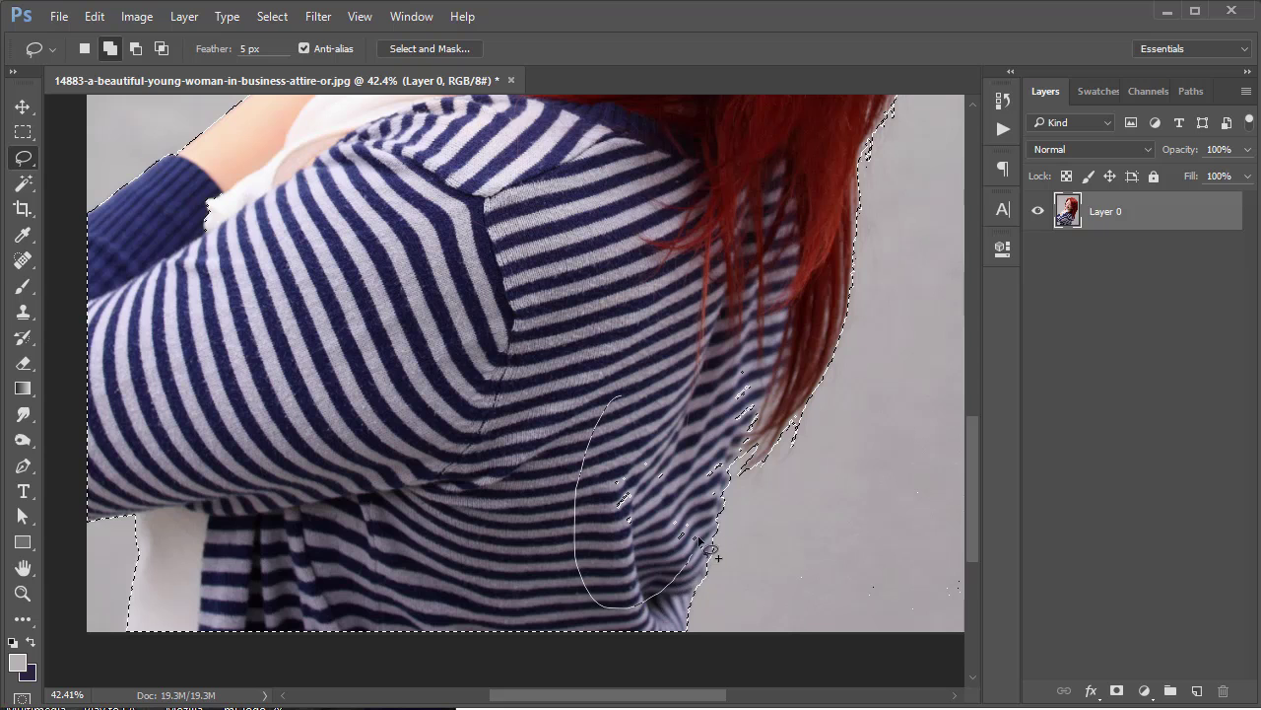
left_click_drag(608, 370, 617, 392)
scroll(431, 392, "down", 5)
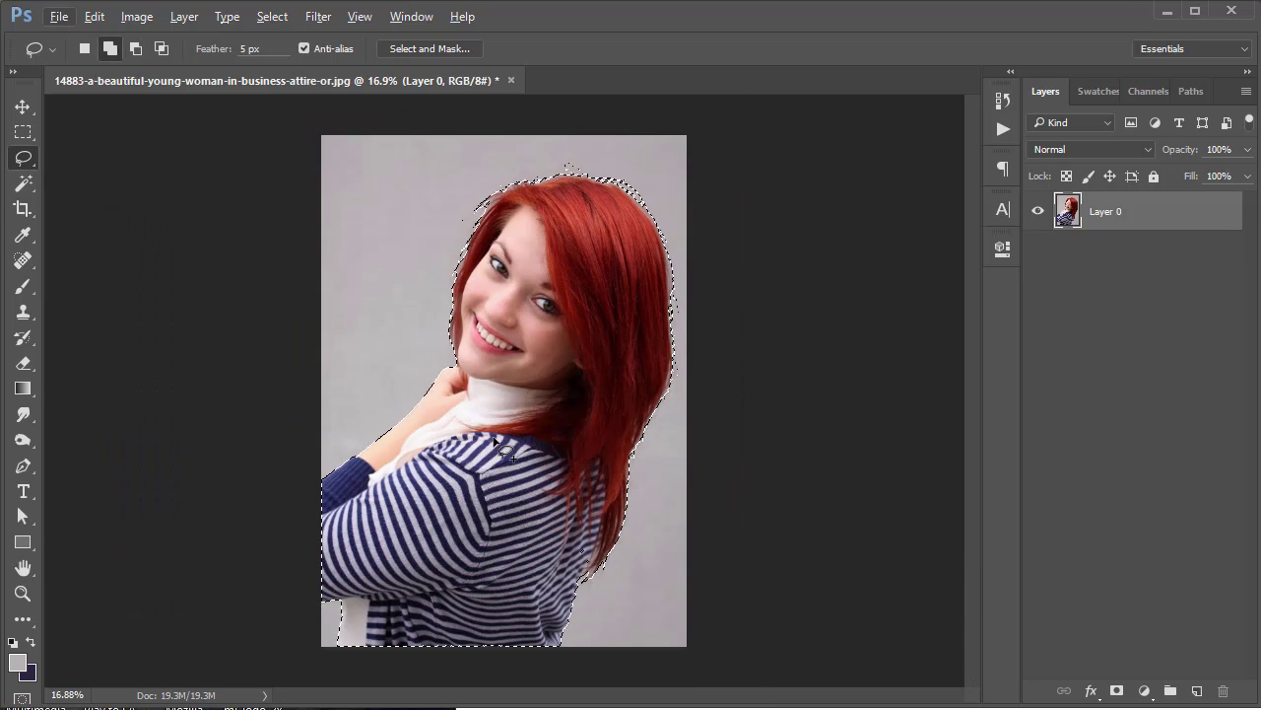
Close the portrait without saving and open 16682-close-up-of-a-bald-eagle-or.jpg from the Stock Footages folder.
left_click(510, 80)
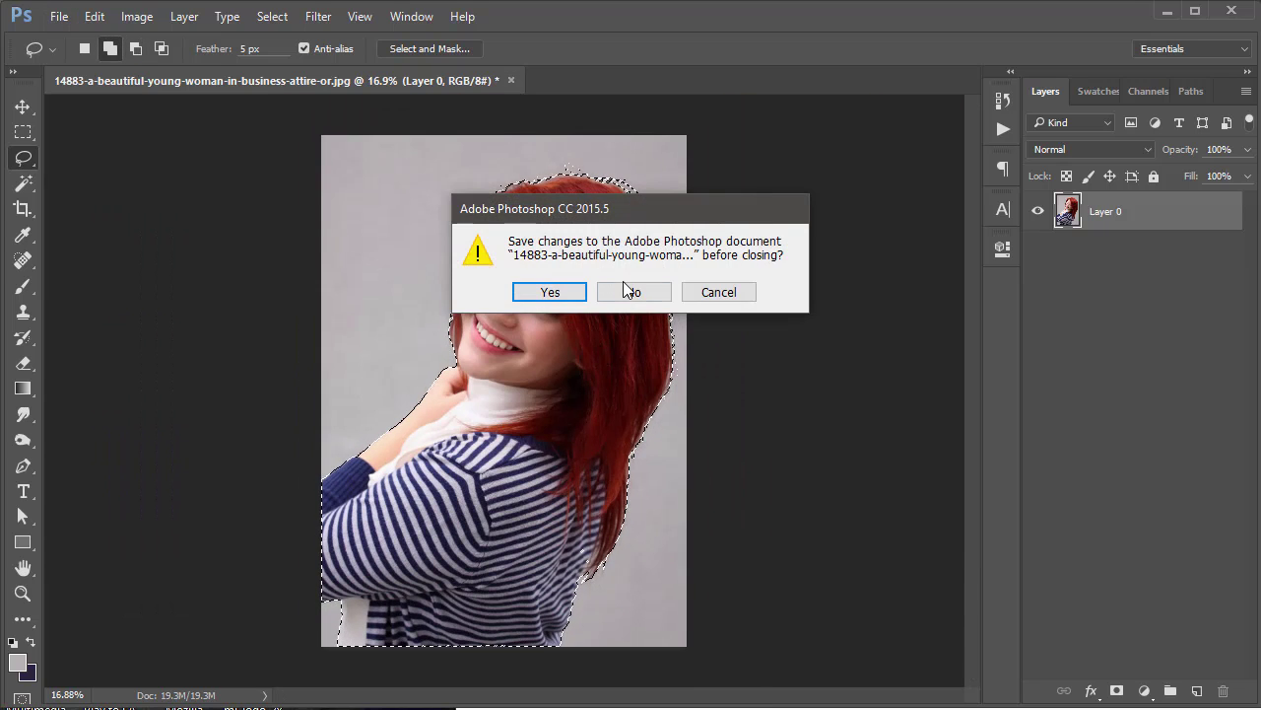
left_click(630, 287)
left_click(1260, 355)
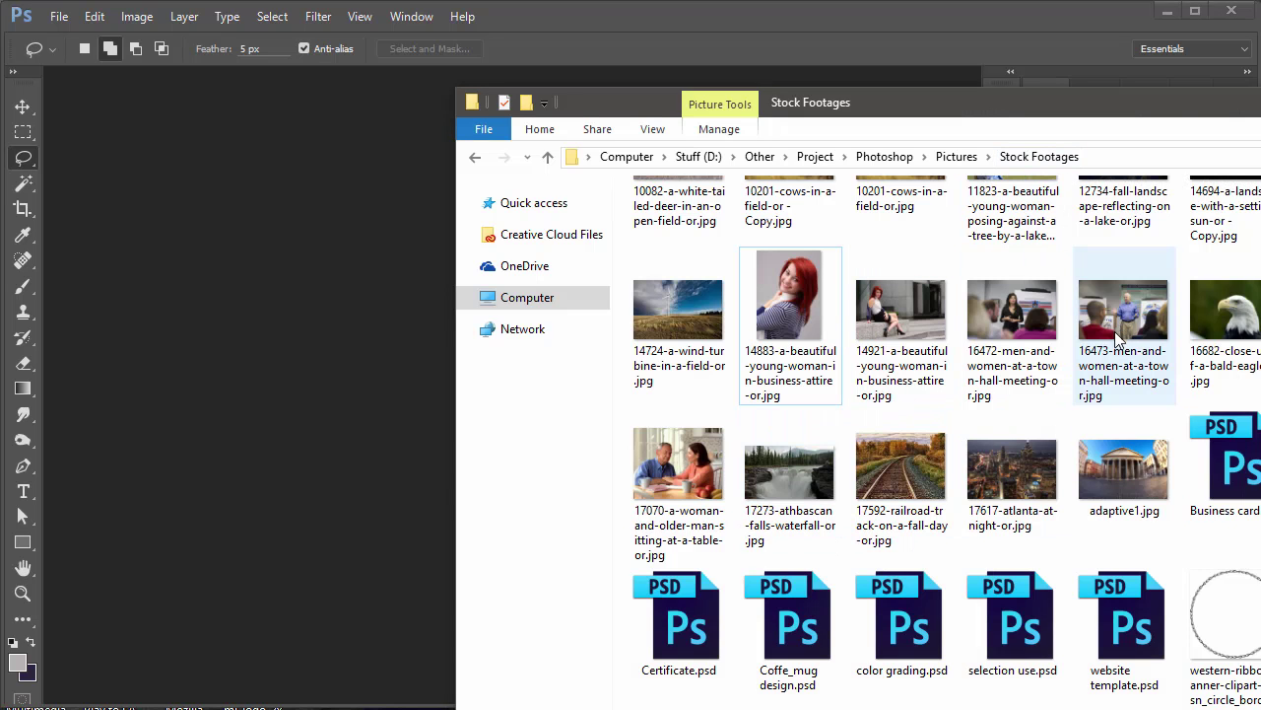
left_click(1244, 313)
left_click_drag(1240, 311, 270, 271)
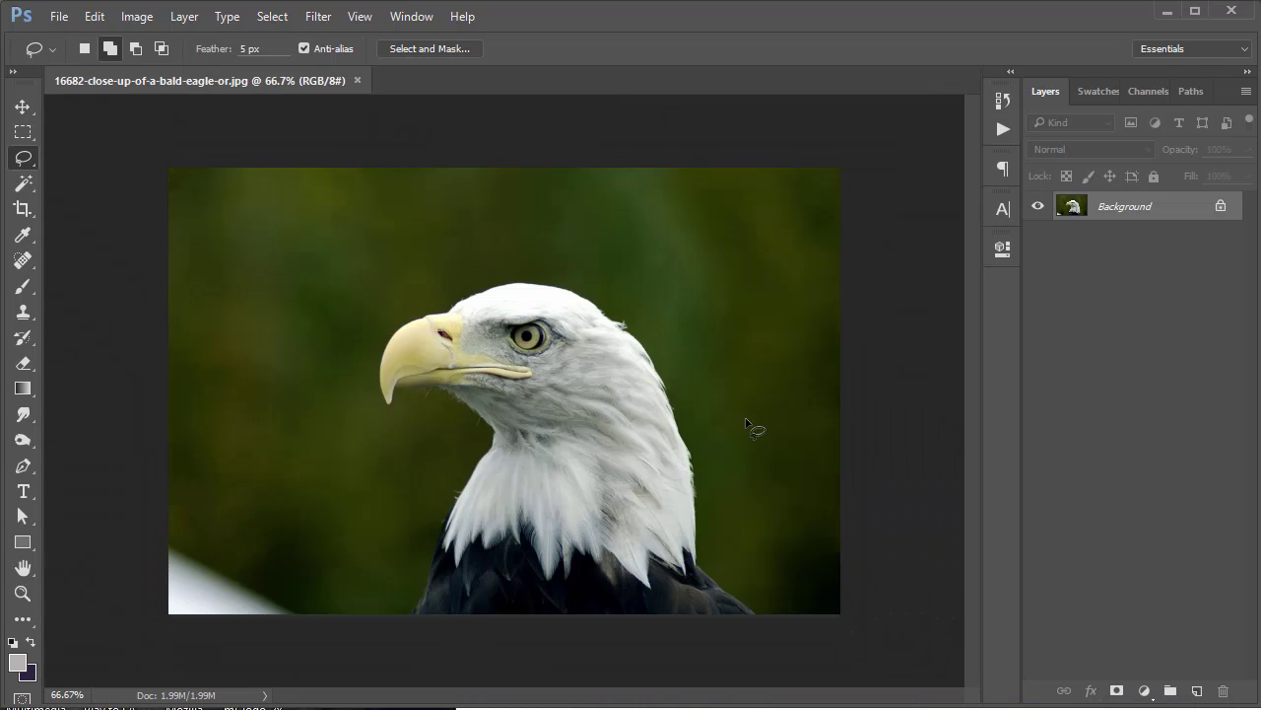
Start Color Range on the eagle photo and sample the green background above the beak.
left_click(270, 18)
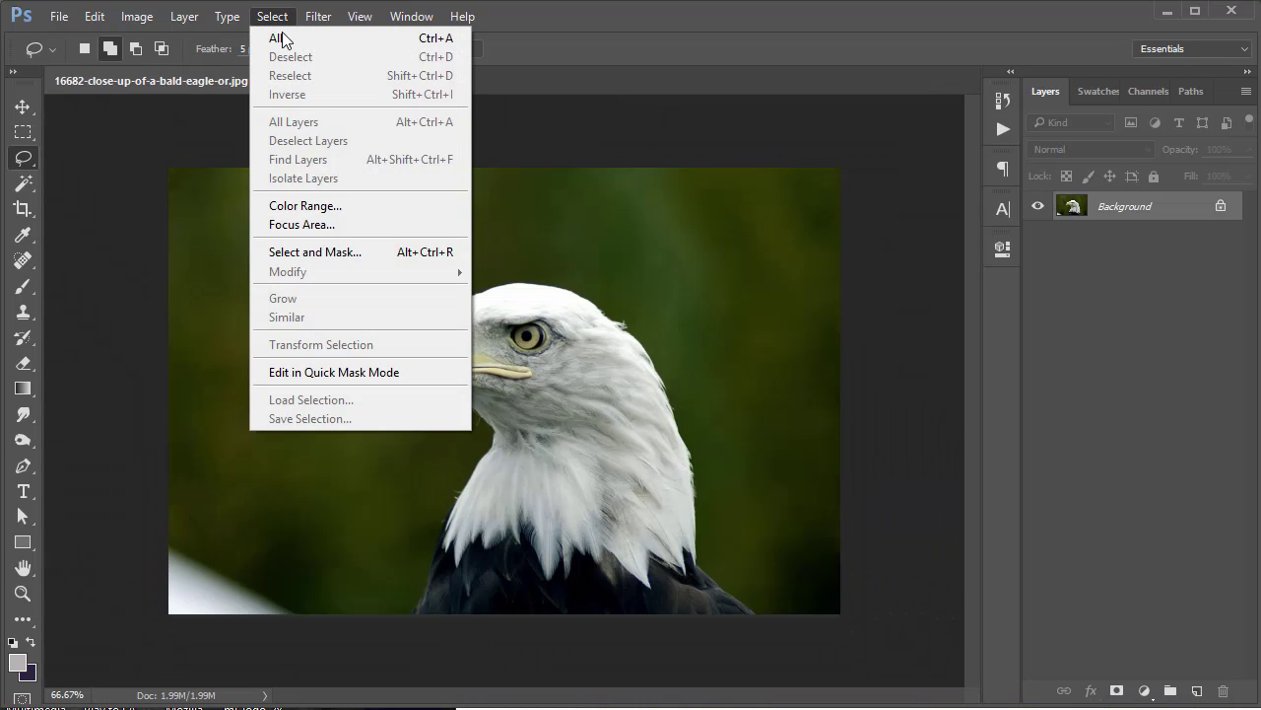
left_click(318, 207)
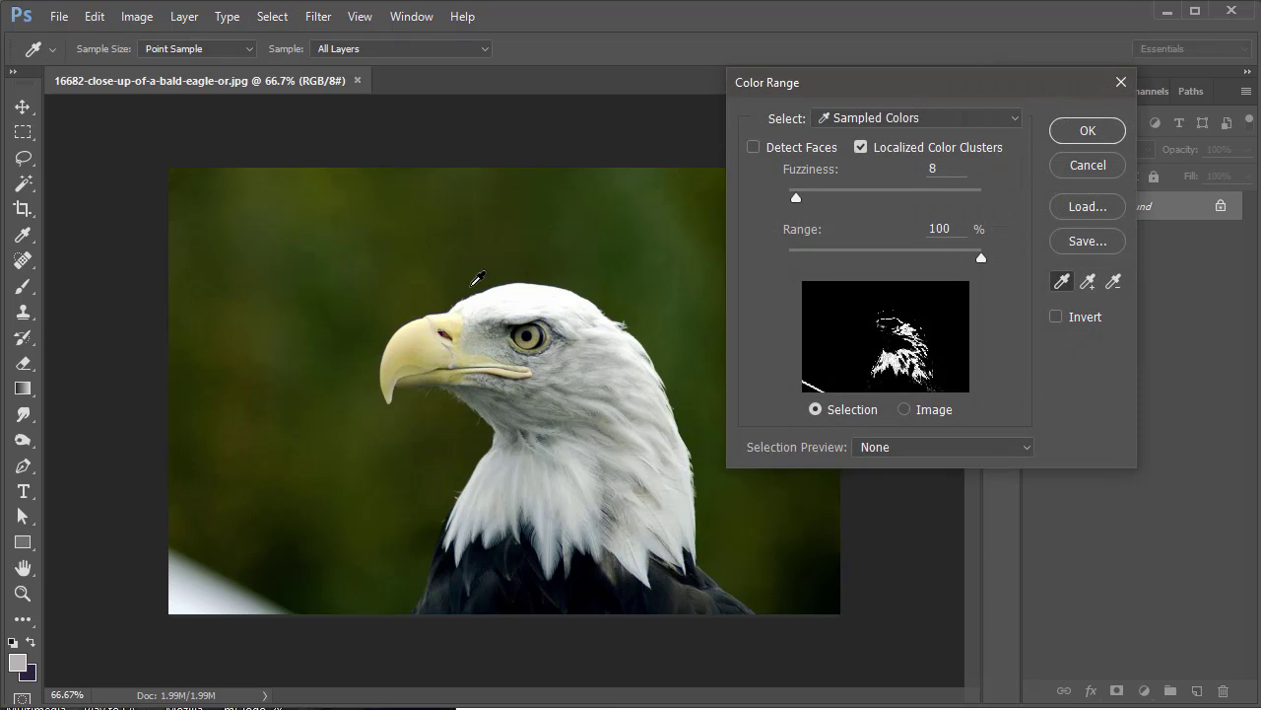
left_click(226, 199)
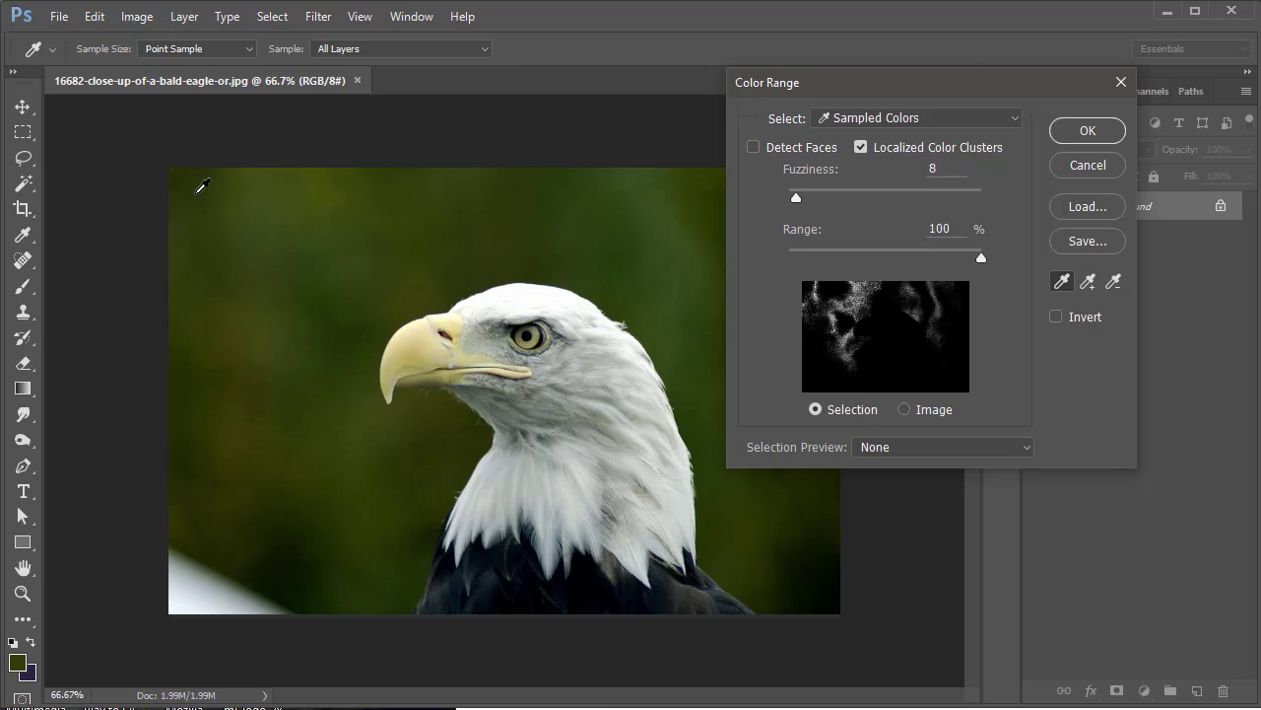
left_click(354, 200)
mouse_move(345, 236)
left_mouse_down()
mouse_move(614, 182)
mouse_move(611, 201)
mouse_move(185, 195)
mouse_move(444, 195)
left_mouse_up()
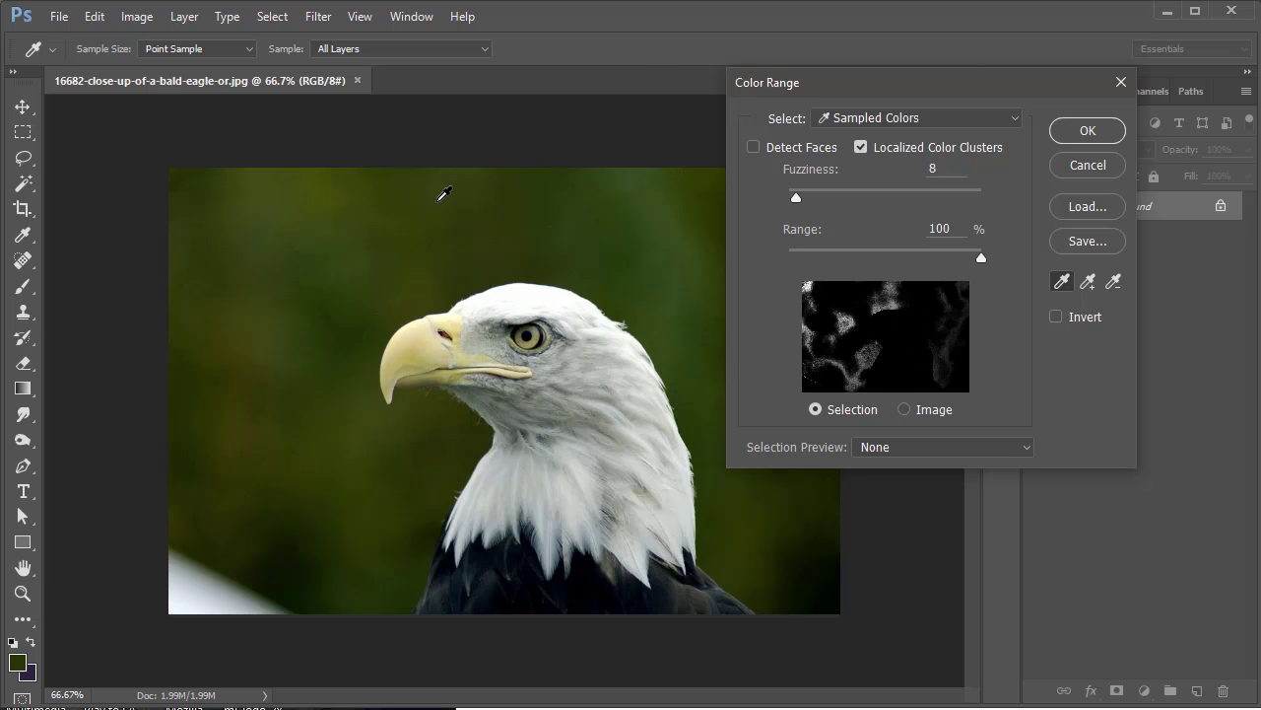
Add the green background shades around the eagle to the sampled colors and set Fuzziness to 9.
left_click(1089, 283)
mouse_move(199, 180)
left_mouse_down()
mouse_move(301, 207)
mouse_move(602, 190)
mouse_move(331, 210)
mouse_move(284, 234)
mouse_move(214, 320)
mouse_move(210, 377)
mouse_move(192, 372)
mouse_move(192, 473)
mouse_move(214, 570)
mouse_move(307, 581)
mouse_move(205, 637)
mouse_move(235, 577)
mouse_move(216, 572)
mouse_move(203, 601)
mouse_move(195, 585)
mouse_move(240, 570)
mouse_move(211, 585)
left_mouse_up()
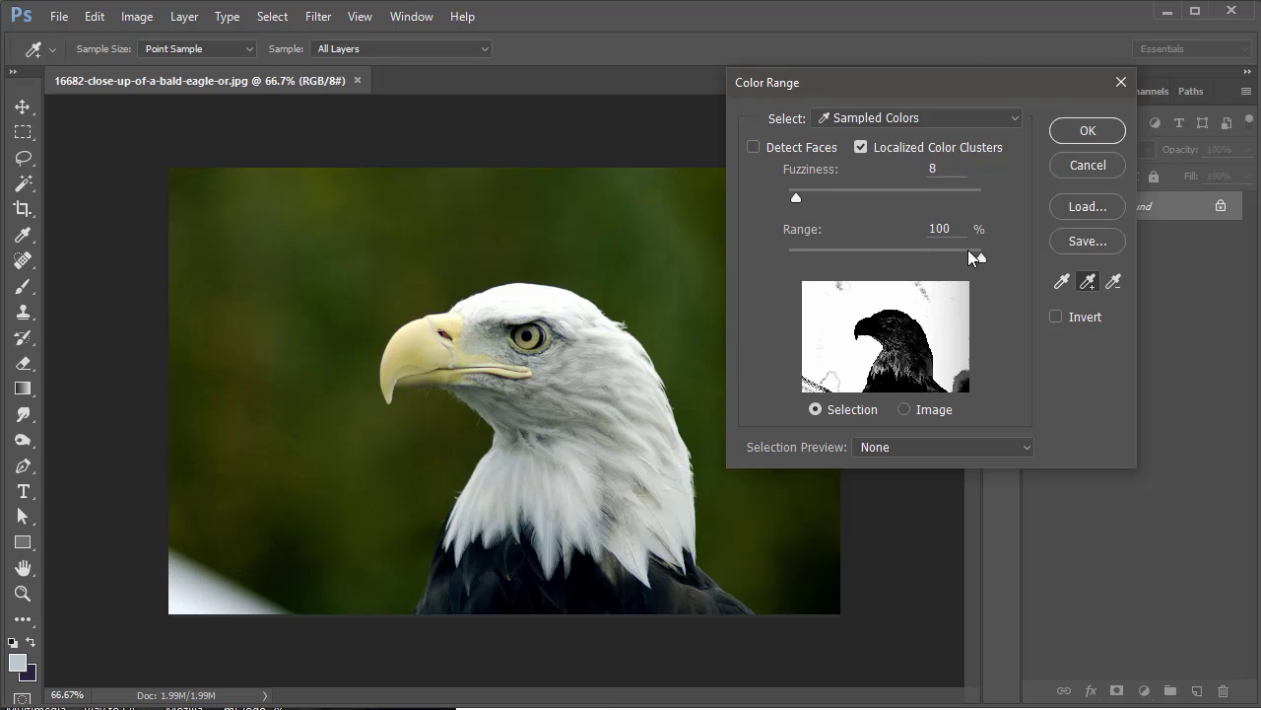
mouse_move(800, 196)
left_mouse_down()
mouse_move(827, 203)
mouse_move(784, 207)
mouse_move(797, 208)
left_mouse_up()
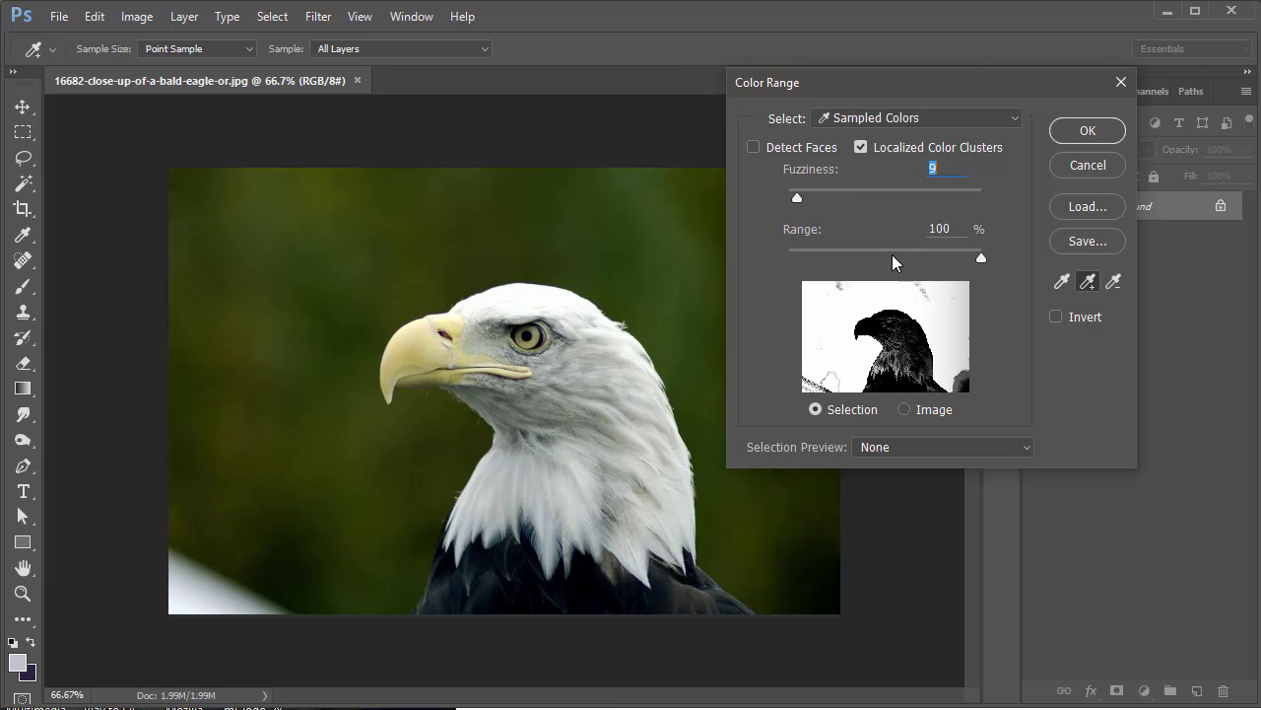
Subtract the colors of the white corner patch from the Color Range selection.
left_click(1115, 282)
left_click(209, 582)
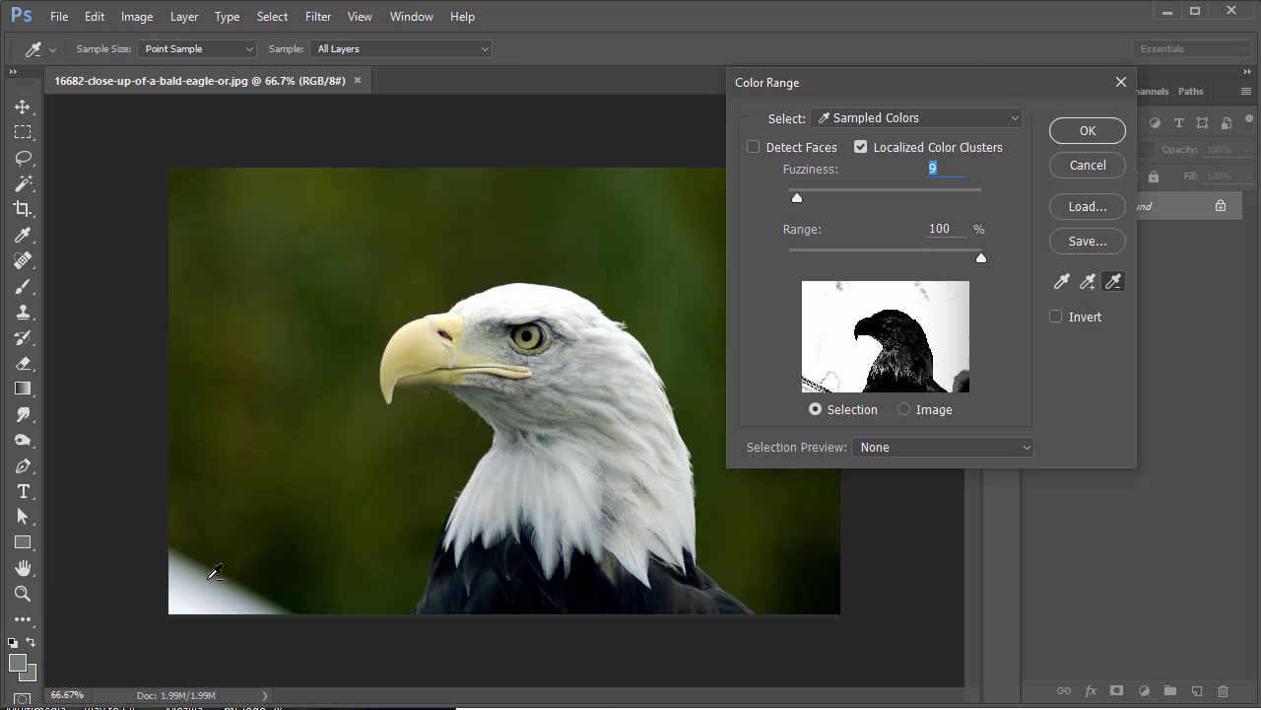
left_click(214, 574)
Subtract the eagle's white neck feather and dark body colors from the Color Range selection.
left_click(598, 467)
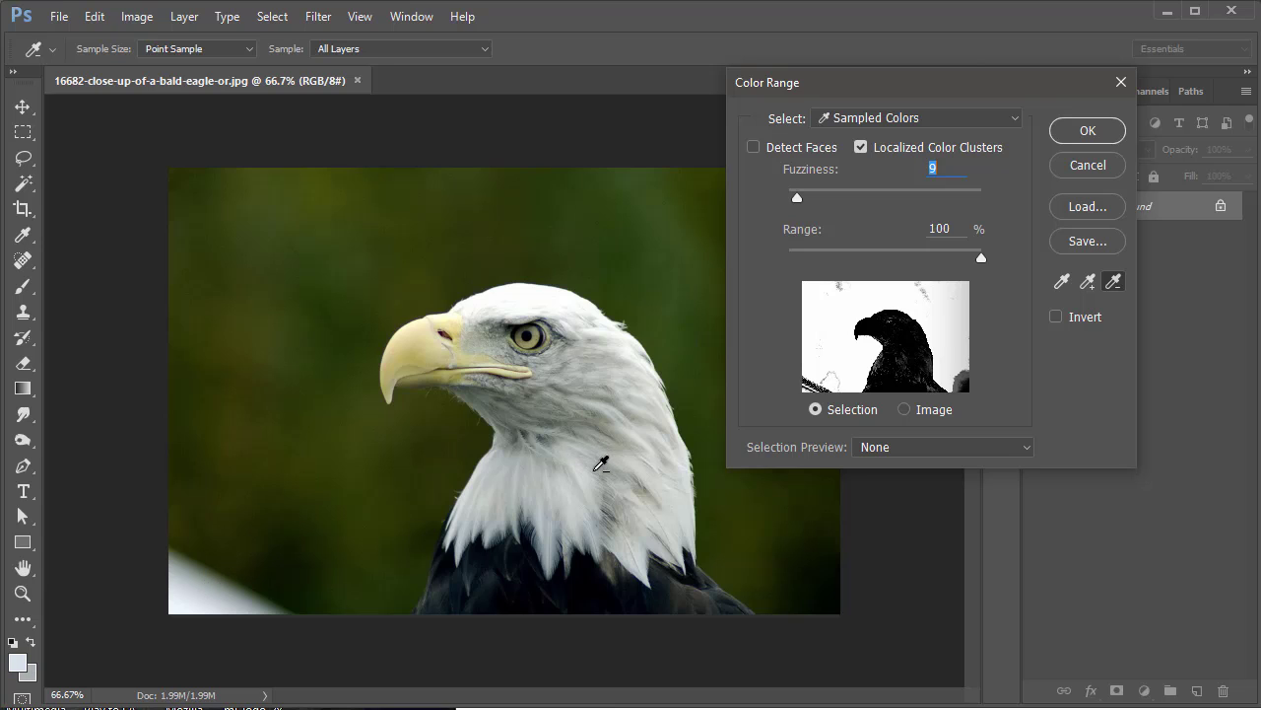
left_click(642, 469)
left_click(496, 546)
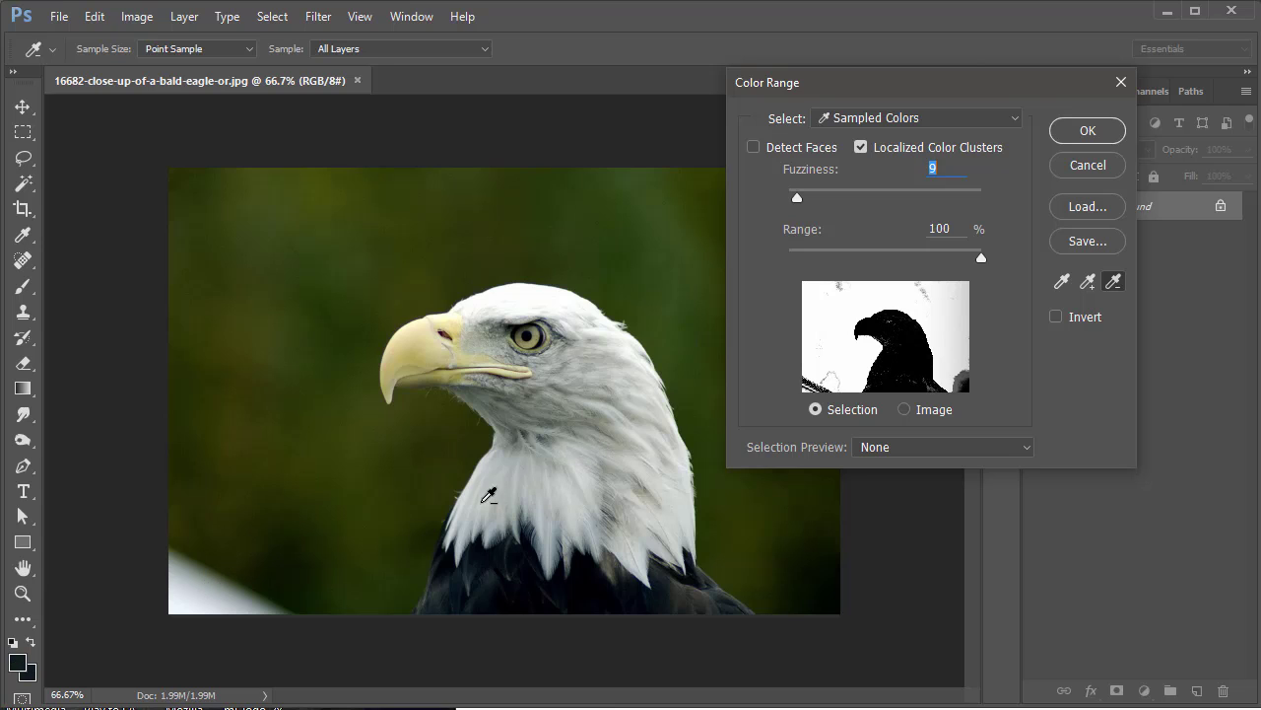
left_click(579, 482)
left_click(654, 527)
left_click(587, 569)
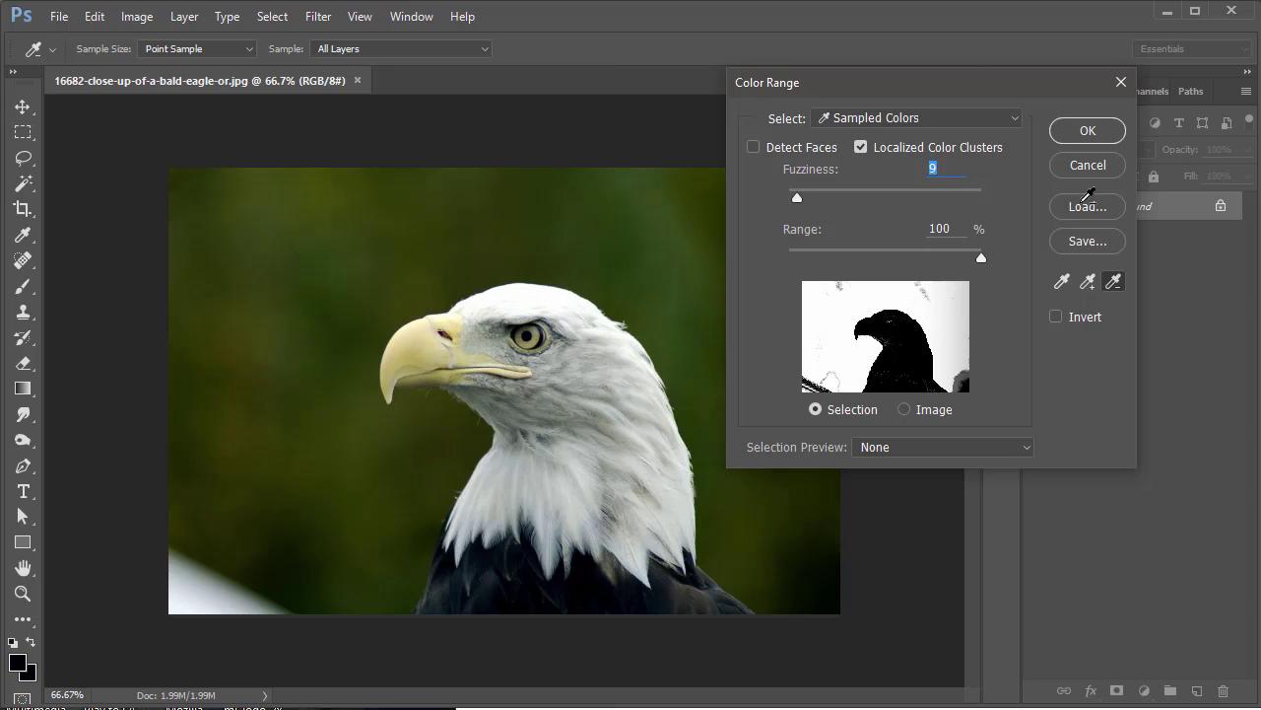
Add the dark background shades in the photo's lower-right corner to the Color Range selection.
left_click(1092, 284)
left_click(805, 576)
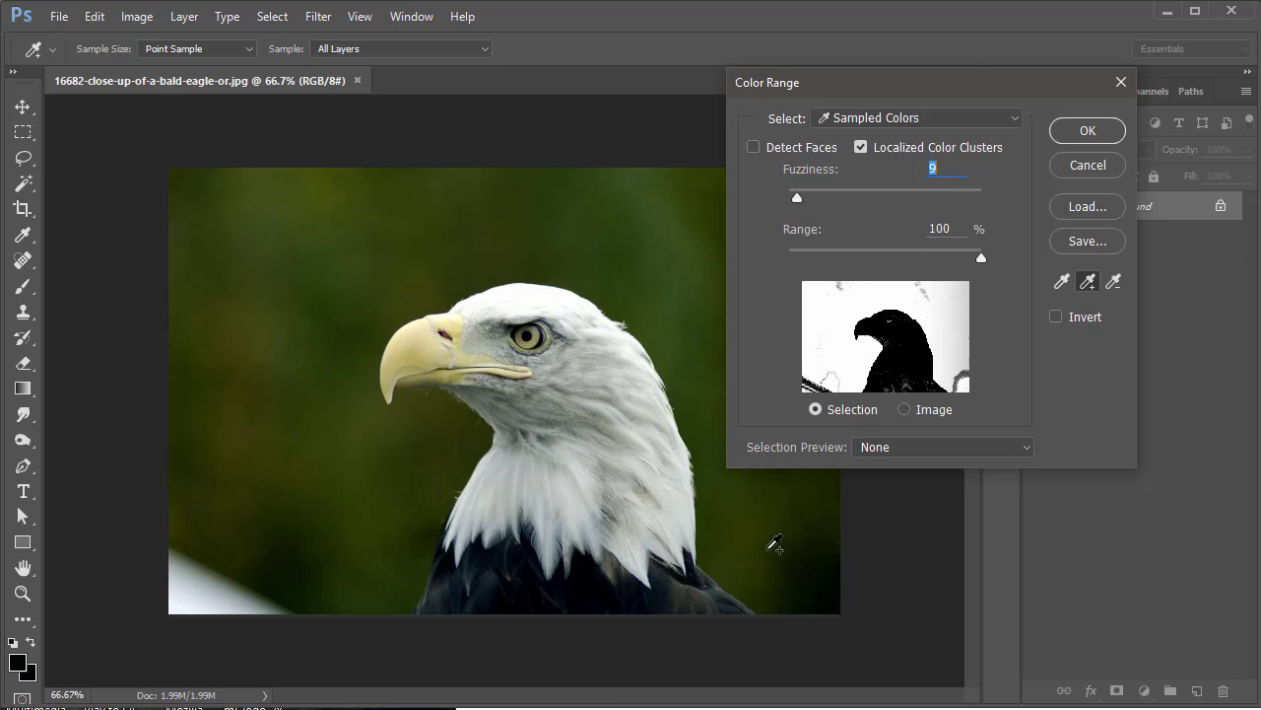
left_click(802, 595)
left_click(805, 553)
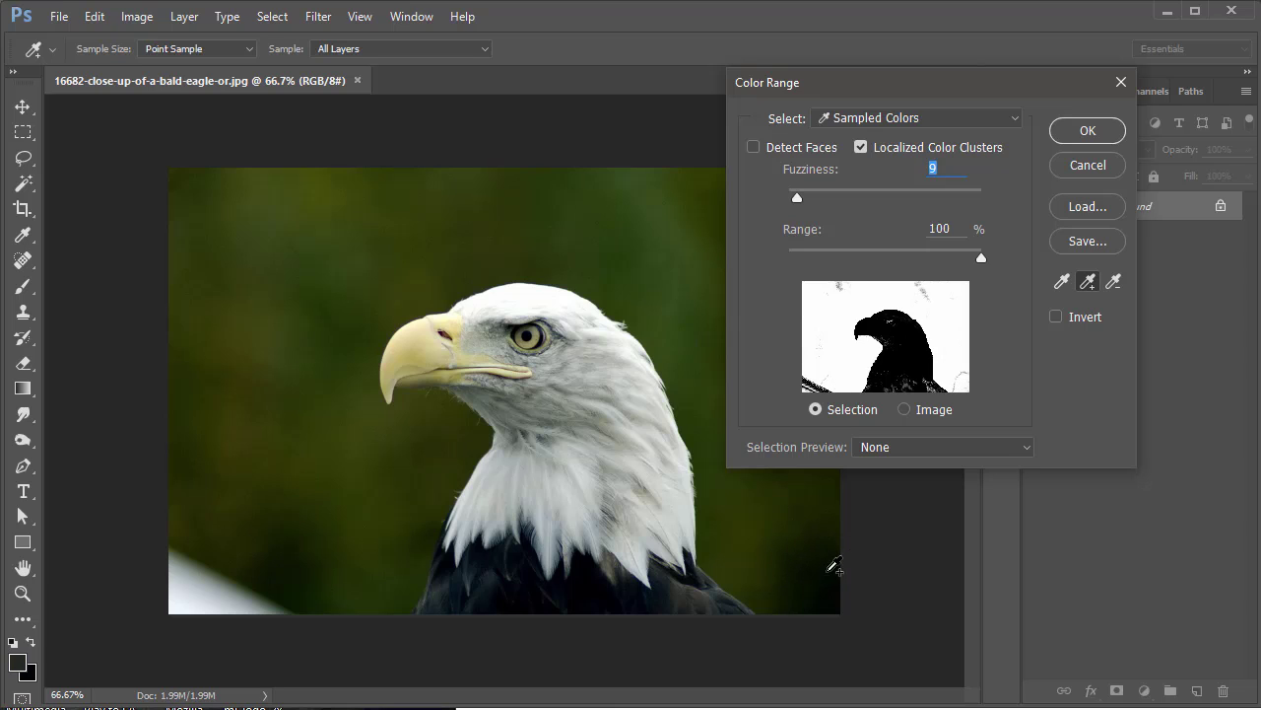
Subtract the eagle's neck feather color from the sampled range, set Fuzziness to 24, and apply the Color Range selection.
left_click(1115, 282)
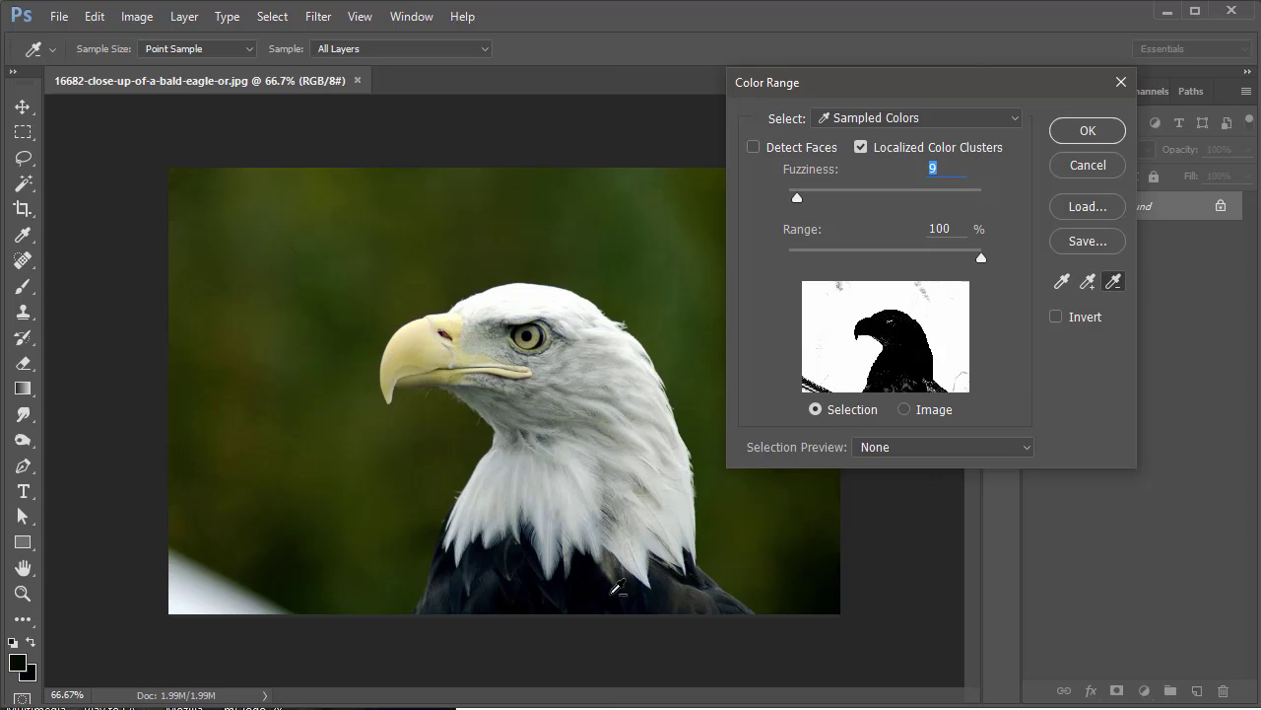
left_click(642, 503)
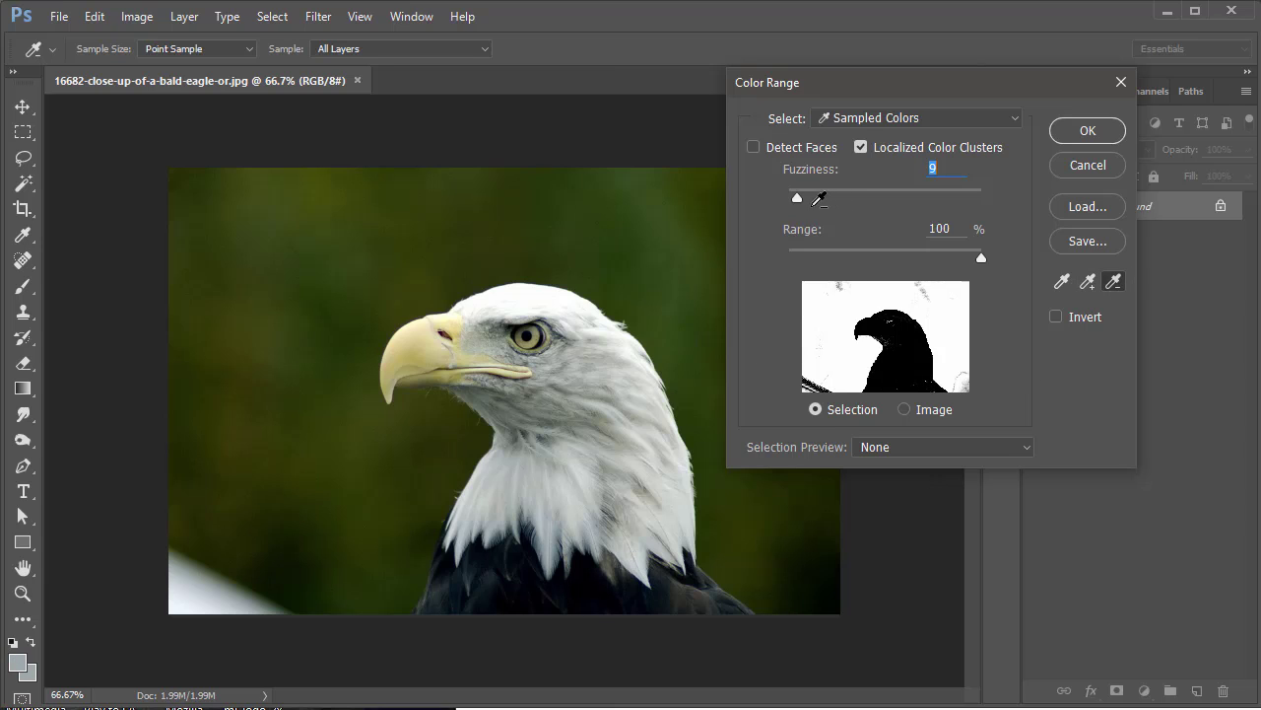
left_click_drag(798, 200, 810, 201)
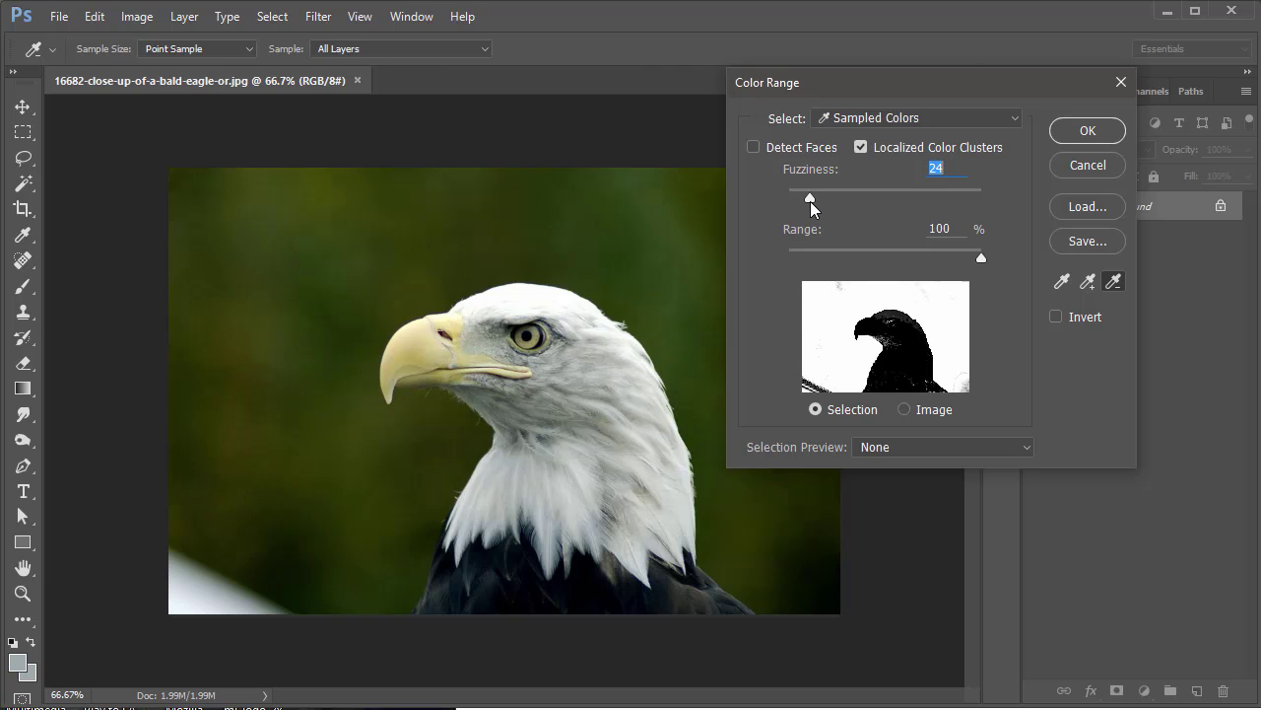
left_click(1088, 131)
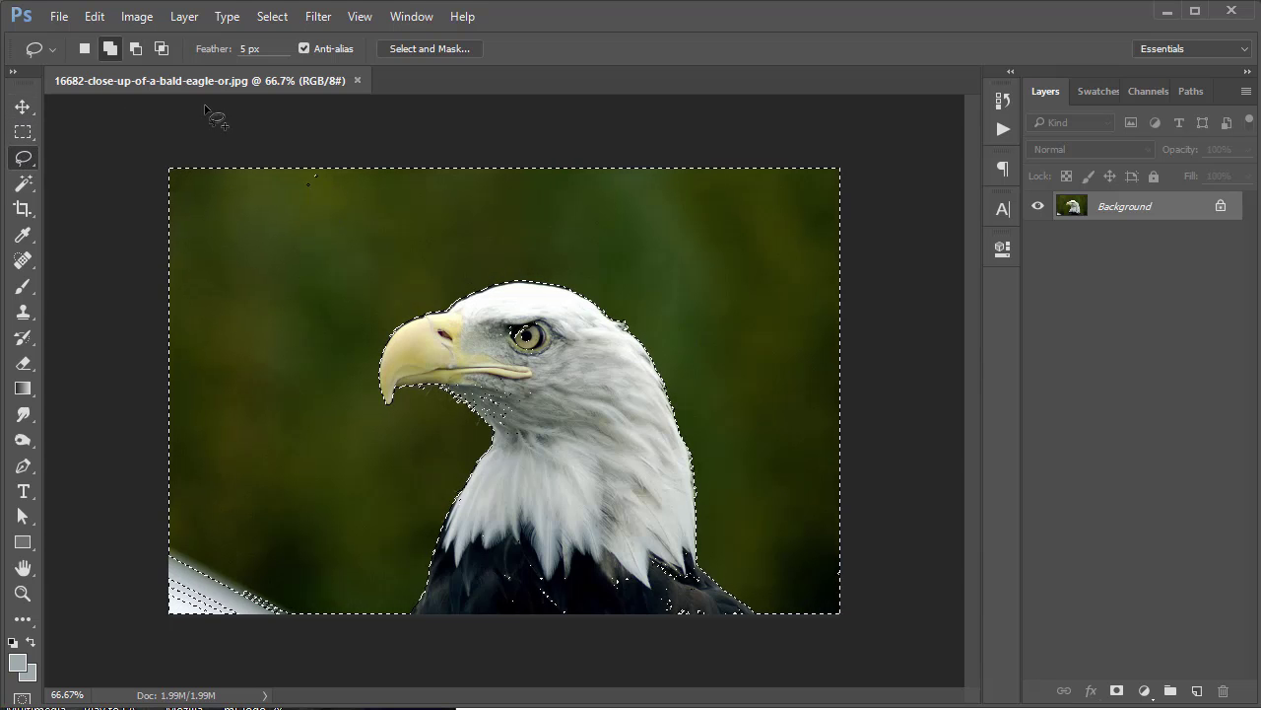
Lasso the specks near the photo's upper edge and the white corner patch into the selection, and invert it to select the eagle.
left_click_drag(291, 173, 360, 136)
mouse_move(117, 505)
left_mouse_down()
mouse_move(306, 568)
mouse_move(240, 669)
mouse_move(133, 627)
left_mouse_up()
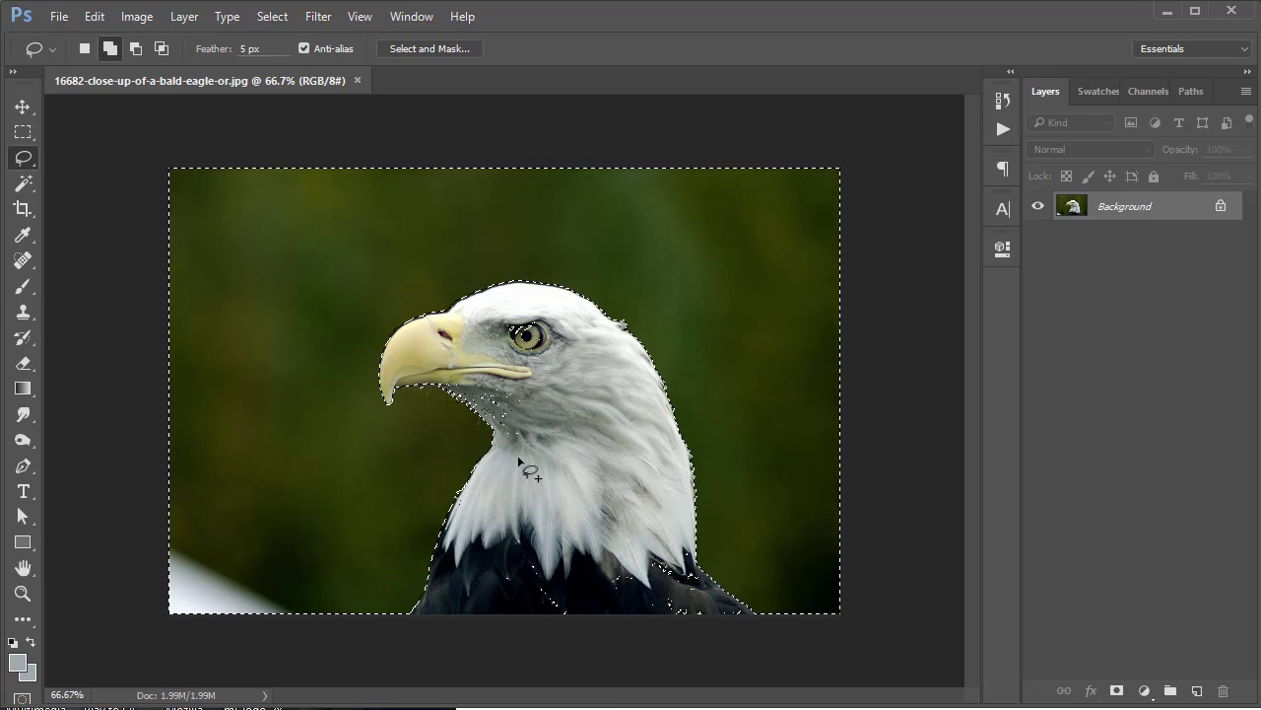
left_click(272, 16)
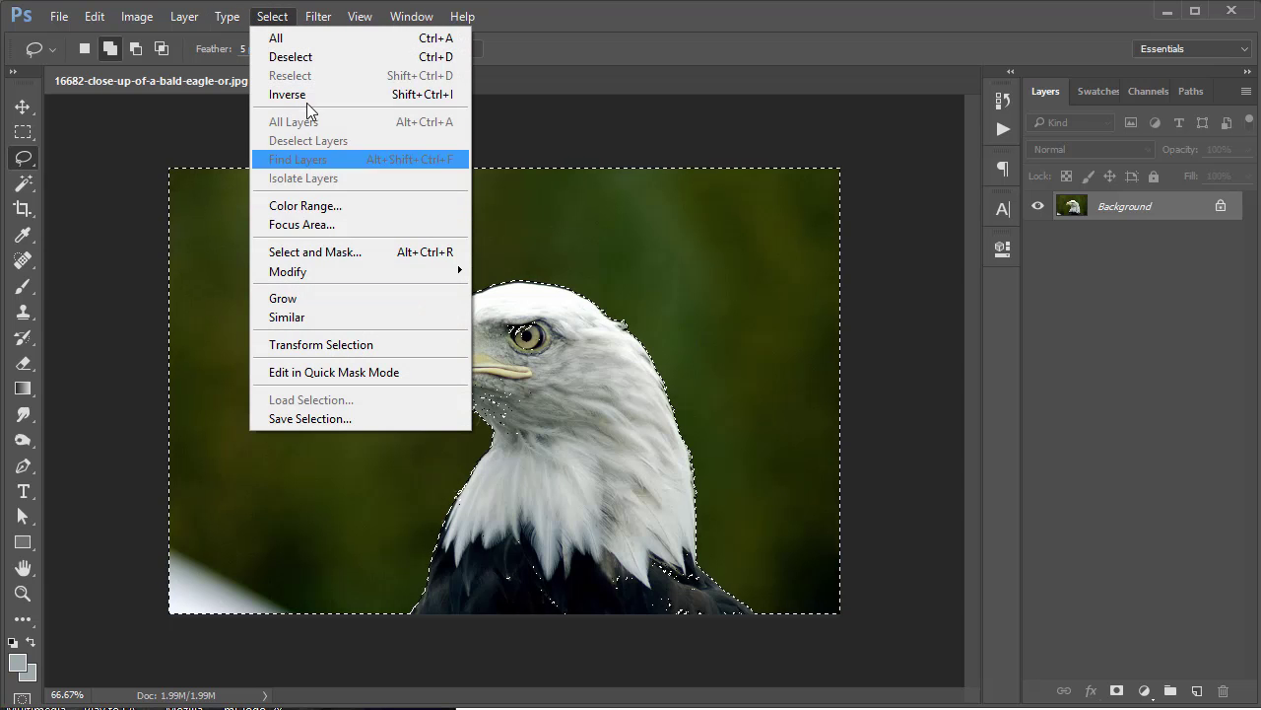
left_click(296, 95)
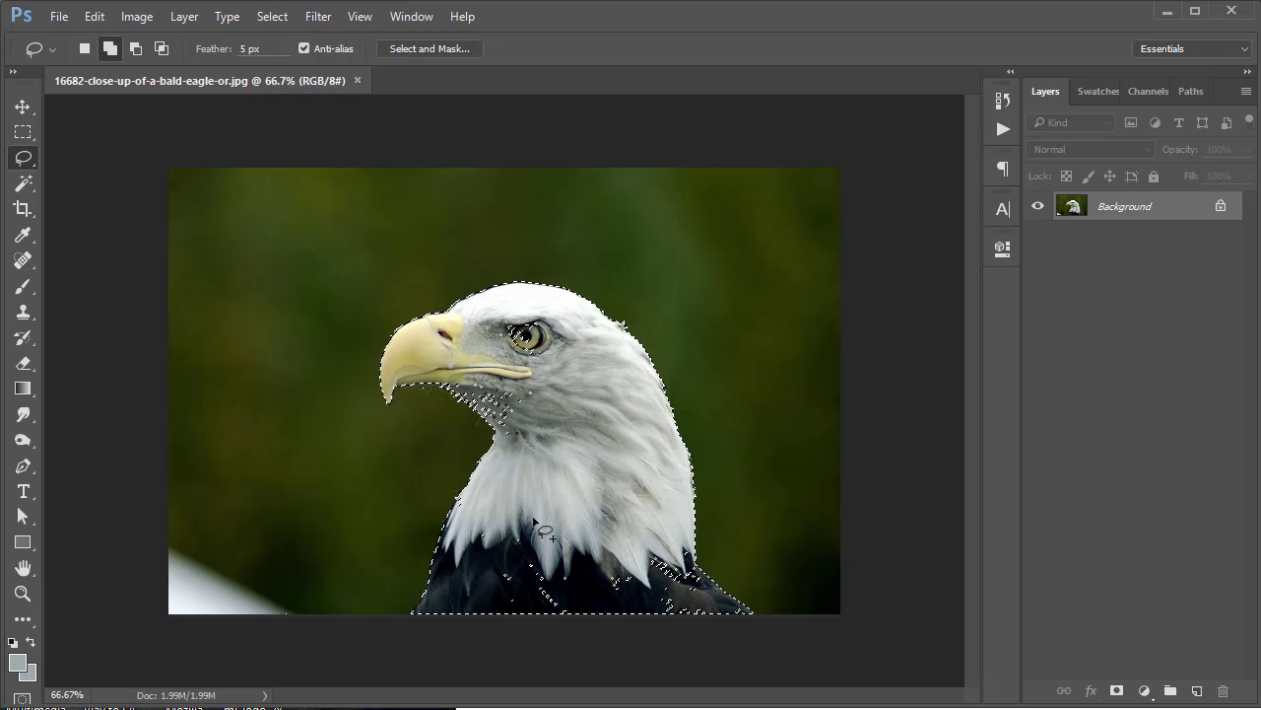
Add the unselected specks around the eagle's eye and beneath its beak to the selection with the Lasso.
key("ctrl+plus")
key("ctrl+plus")
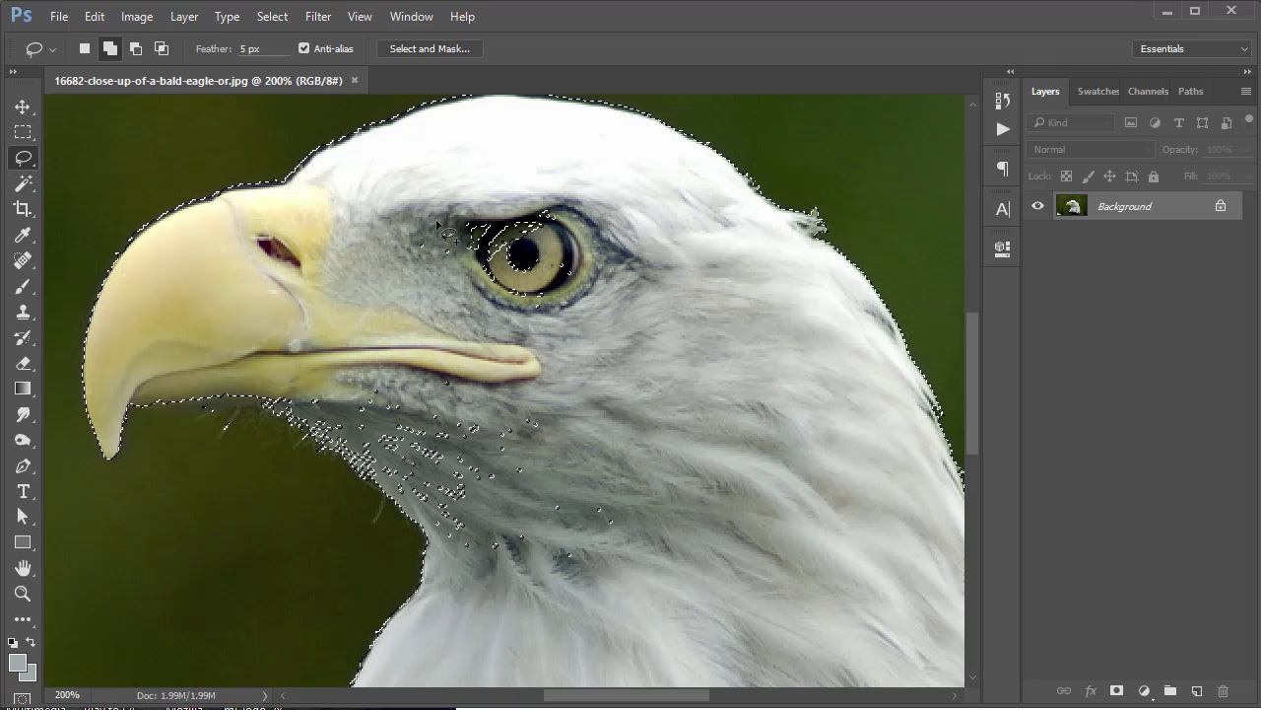
left_click_drag(538, 178, 471, 159)
mouse_move(358, 312)
left_mouse_down()
mouse_move(331, 399)
mouse_move(676, 555)
mouse_move(525, 479)
left_mouse_up()
mouse_move(472, 539)
left_mouse_down()
mouse_move(605, 418)
mouse_move(591, 409)
left_mouse_up()
left_click_drag(641, 531, 659, 355)
left_click_drag(554, 457, 510, 354)
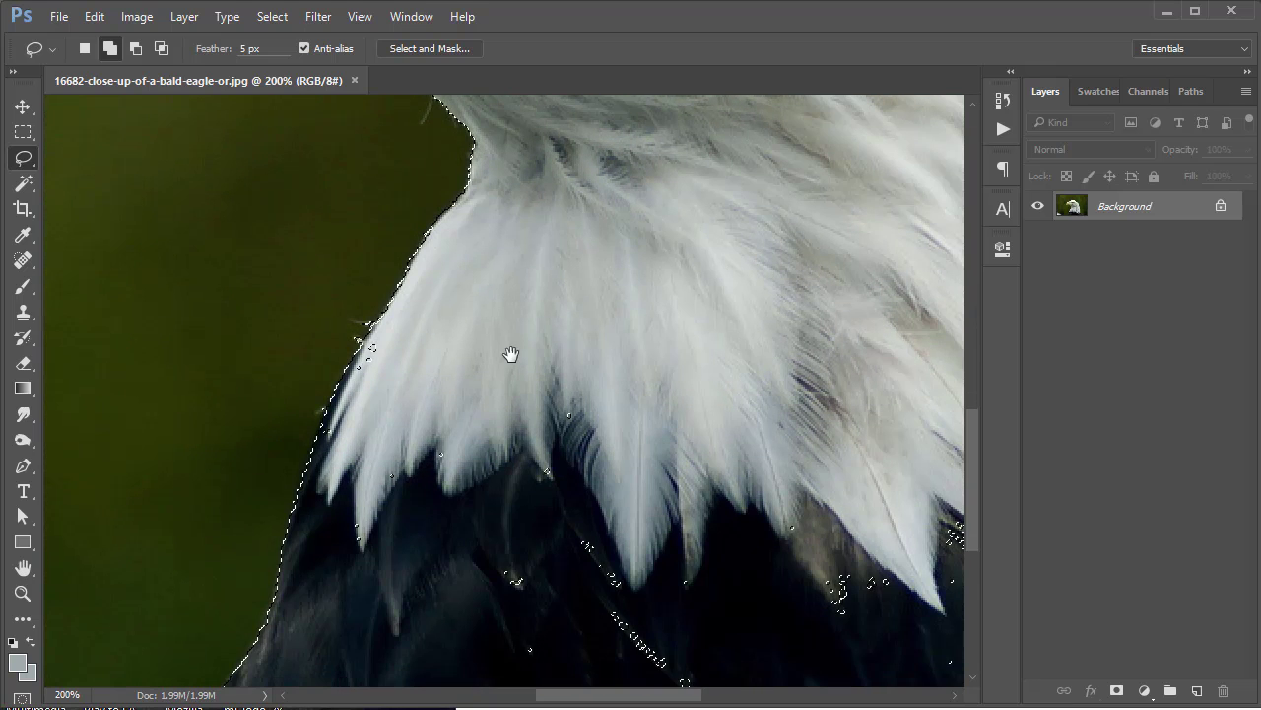
Add the unselected specks in the eagle's lower neck and dark body feathers to the selection with the Lasso.
mouse_move(365, 381)
left_mouse_down()
mouse_move(371, 338)
mouse_move(353, 392)
mouse_move(367, 437)
mouse_move(367, 378)
left_mouse_up()
left_click_drag(525, 241, 476, 146)
mouse_move(489, 325)
left_mouse_down()
mouse_move(402, 578)
mouse_move(712, 467)
mouse_move(659, 370)
left_mouse_up()
left_click_drag(599, 268, 353, 255)
mouse_move(706, 337)
left_mouse_down()
mouse_move(726, 443)
mouse_move(830, 562)
left_mouse_up()
mouse_move(793, 646)
left_mouse_down()
mouse_move(469, 345)
mouse_move(578, 431)
left_mouse_up()
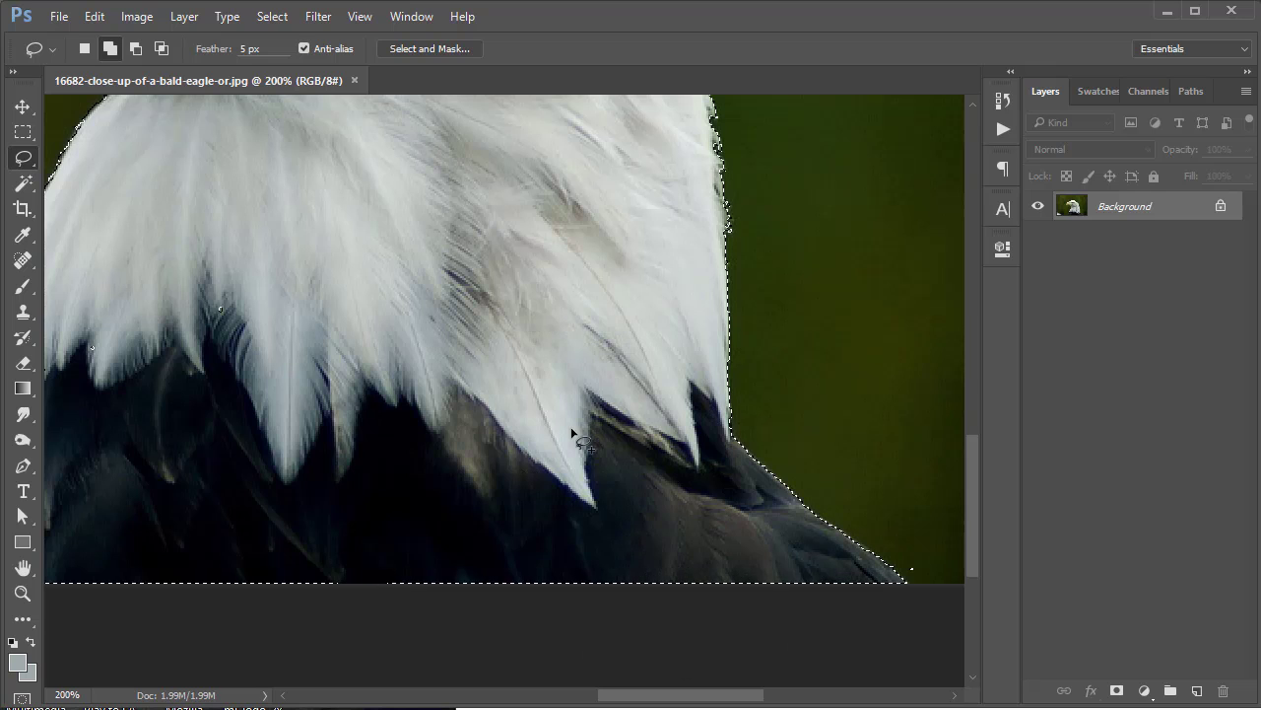
Subtract the stray speck beside the eagle's lower right shoulder from the selection with the Lasso.
key("alt")
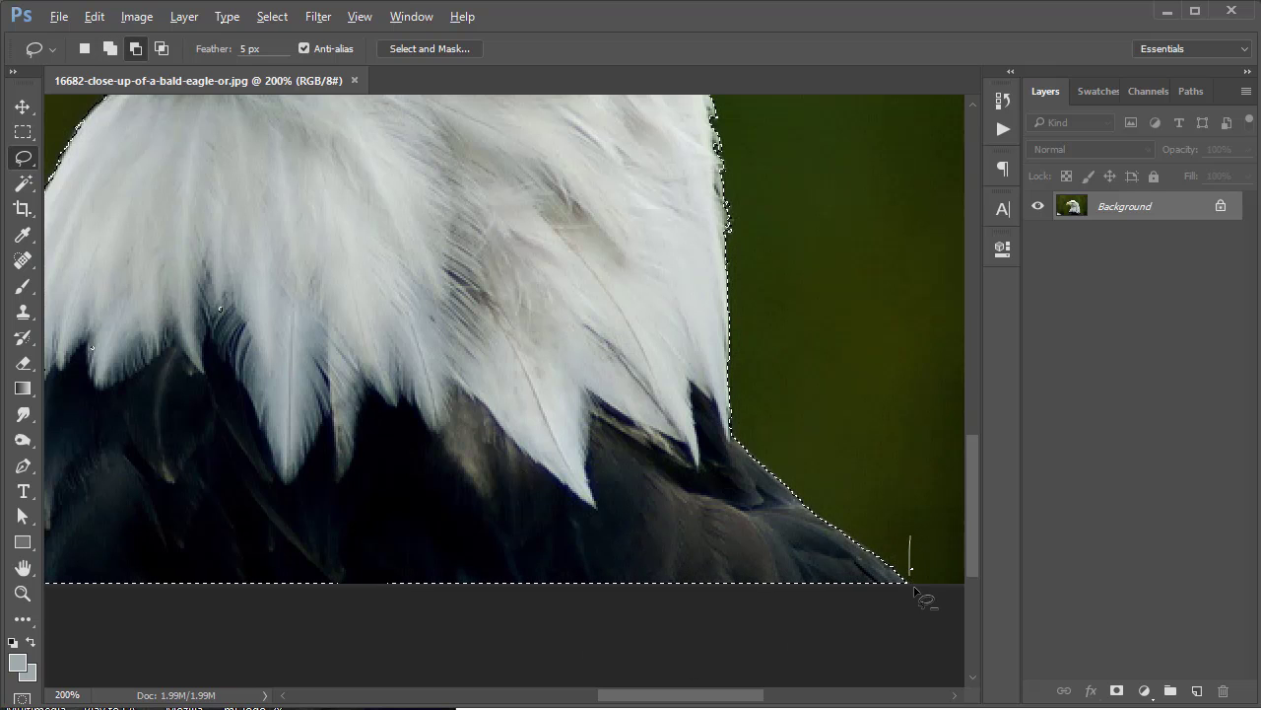
key("shift")
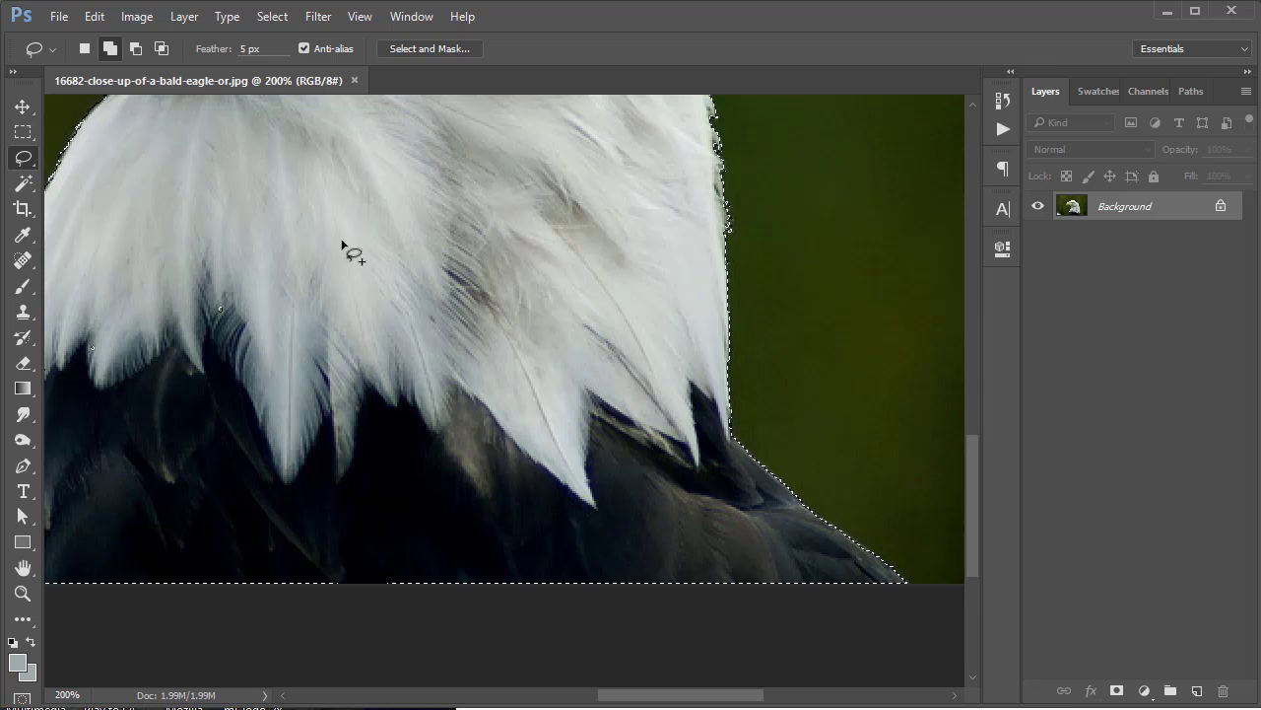
key("space")
left_click_drag(368, 365, 734, 373)
left_click_drag(643, 280, 436, 352)
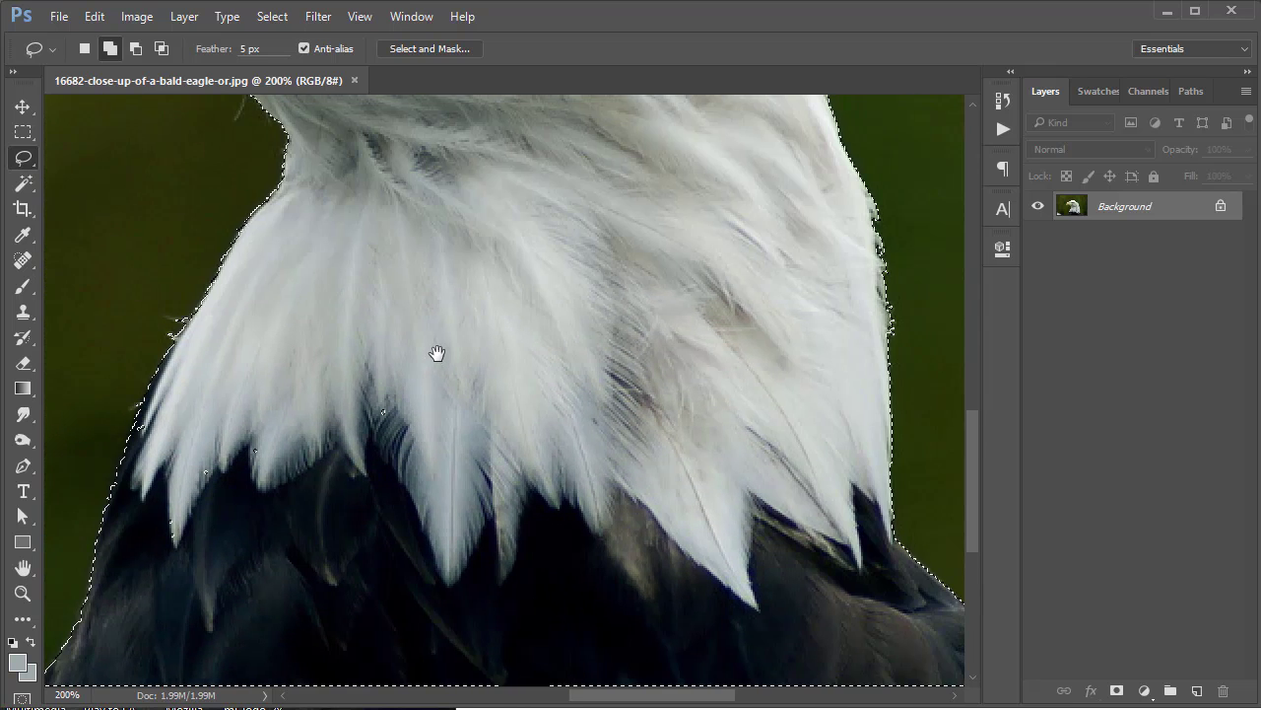
scroll(492, 346, "down", 5)
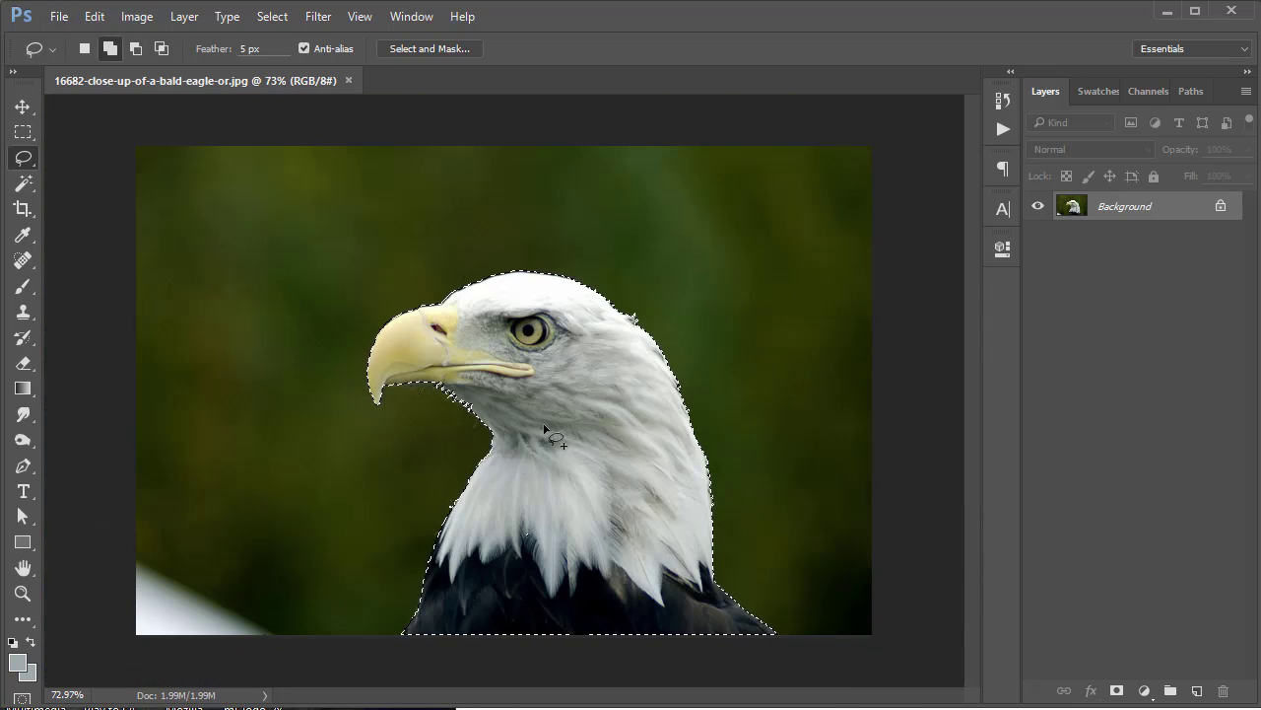
Deselect the eagle and close the bald eagle photo.
left_click(272, 16)
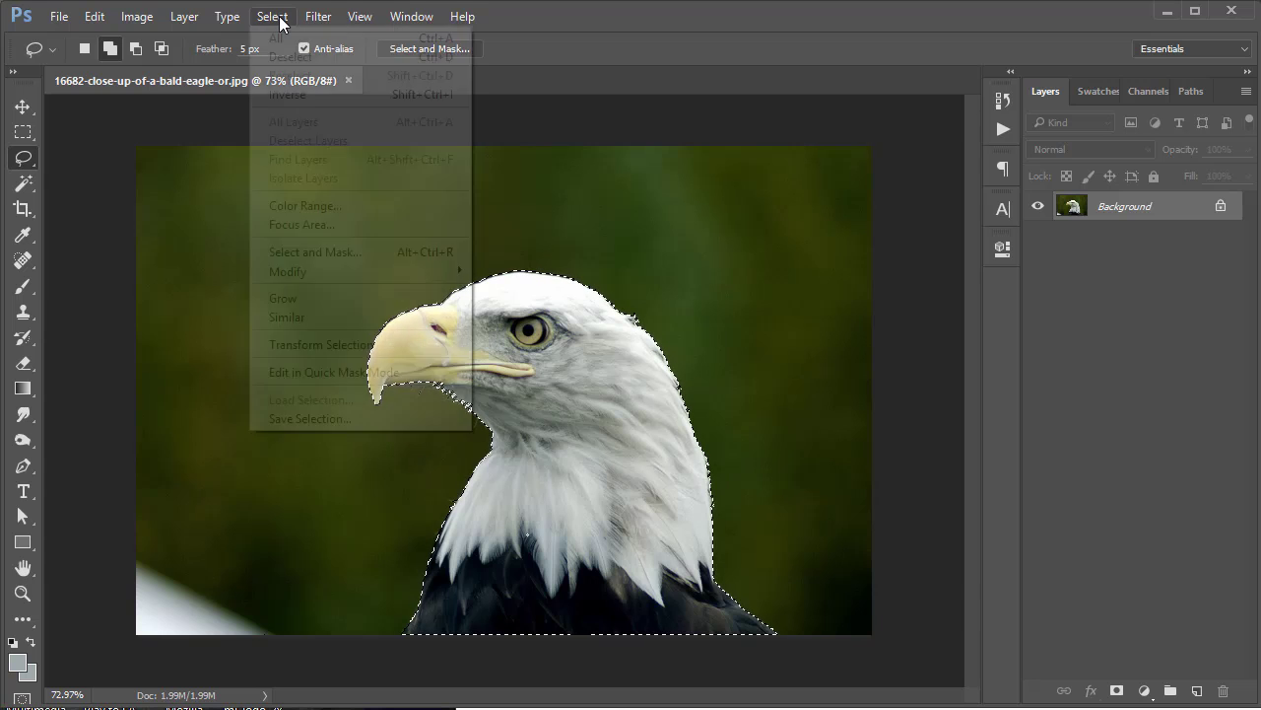
left_click(320, 63)
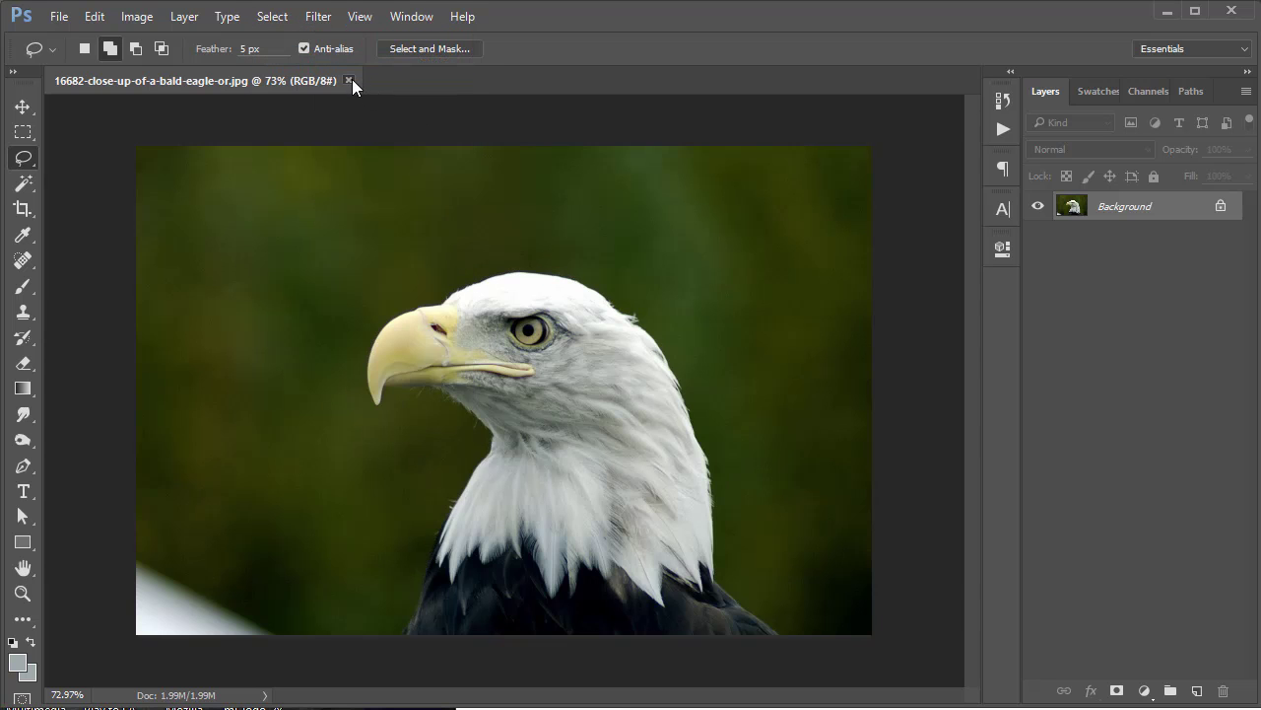
left_click(348, 80)
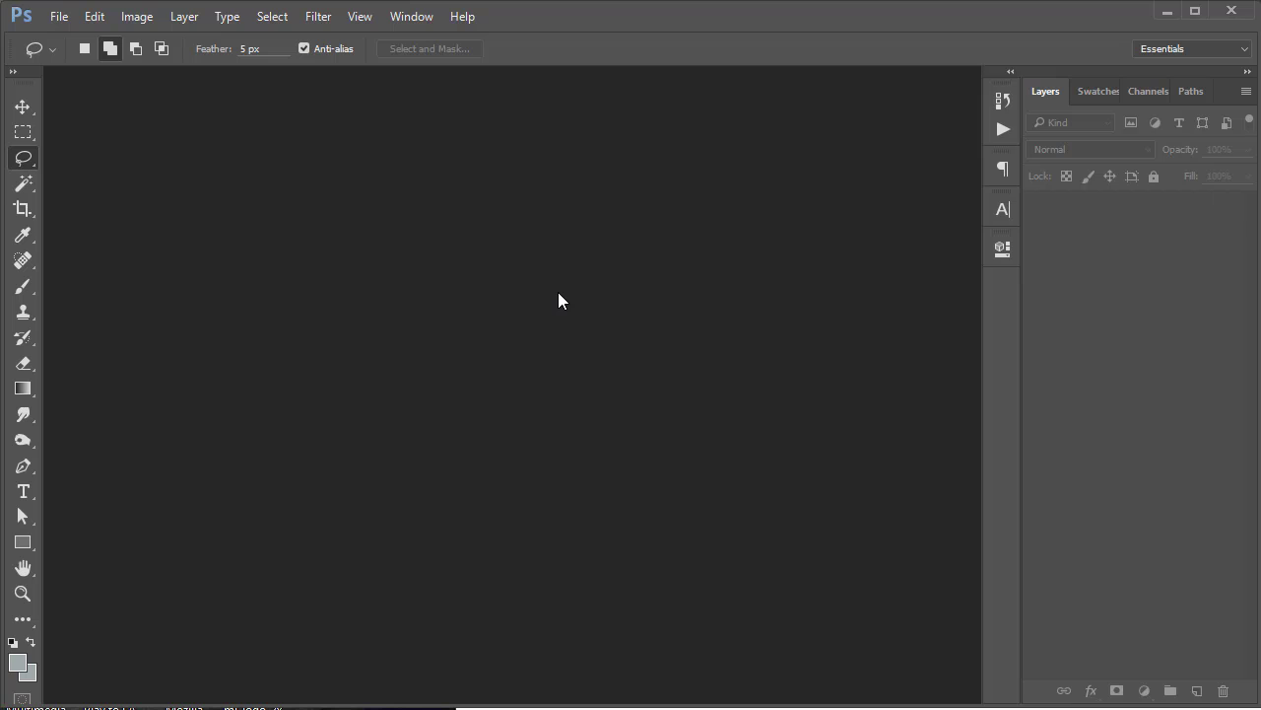